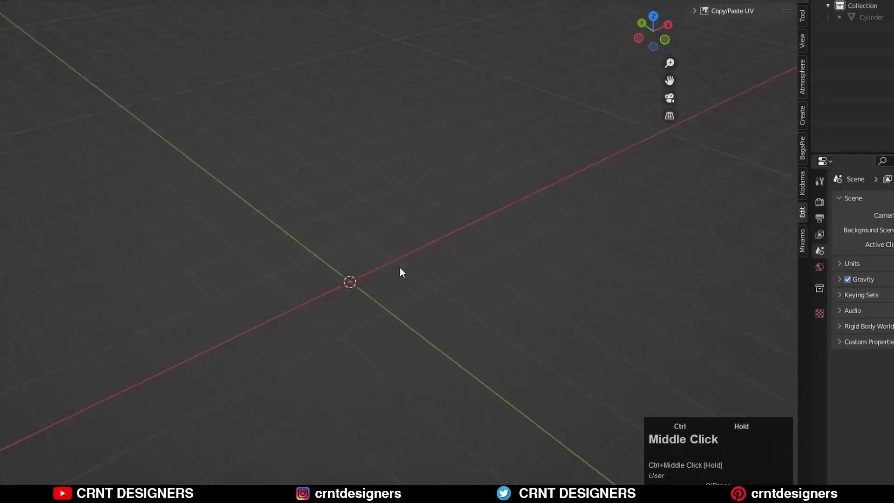
# Add a mesh cylinder at the origin with 16 vertices.
pyautogui.keyDown('shift'); pyautogui.moveTo(399, 267); pyautogui.dragTo(412, 247, button='middle'); pyautogui.keyUp('shift')
pyautogui.hotkey('shift', 'a')
pyautogui.moveTo(373, 201)
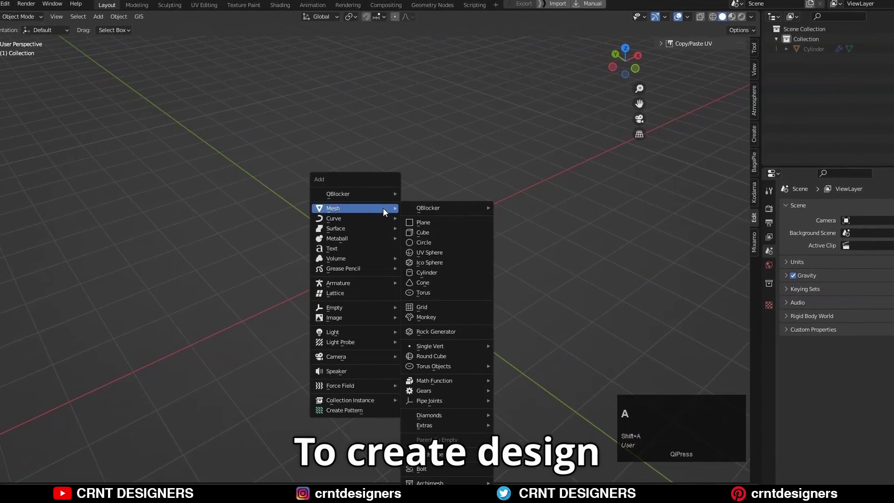
pyautogui.click(423, 276)
pyautogui.click(427, 272)
pyautogui.click(124, 348)
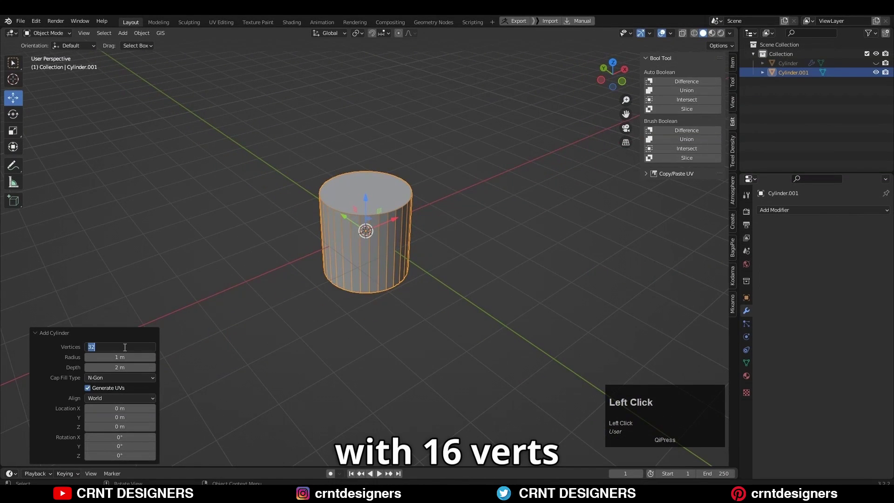
# Rotate the cylinder -90° in the front view so it lies along the X axis.
pyautogui.click(622, 82)
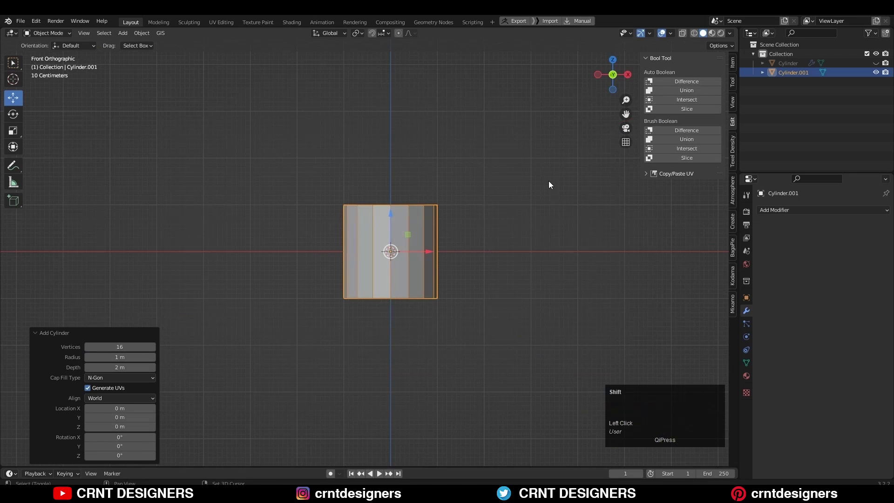
pyautogui.scroll(3, 548, 185)
pyautogui.click(473, 260)
pyautogui.press('r')
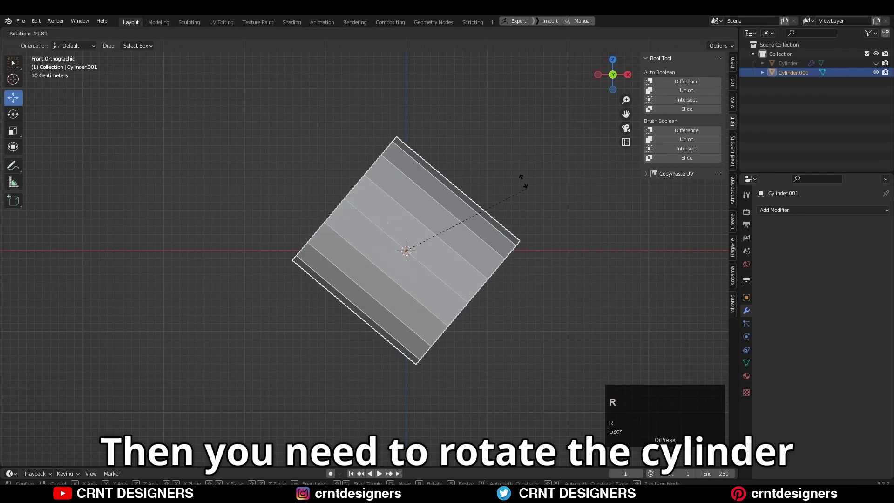
pyautogui.click(456, 125)
# Scale the lying cylinder by 5 along the global X axis.
pyautogui.scroll(-2, 451, 235)
pyautogui.keyDown('shift'); pyautogui.moveTo(451, 235); pyautogui.dragTo(436, 232, button='middle'); pyautogui.keyUp('shift')
pyautogui.press('s')
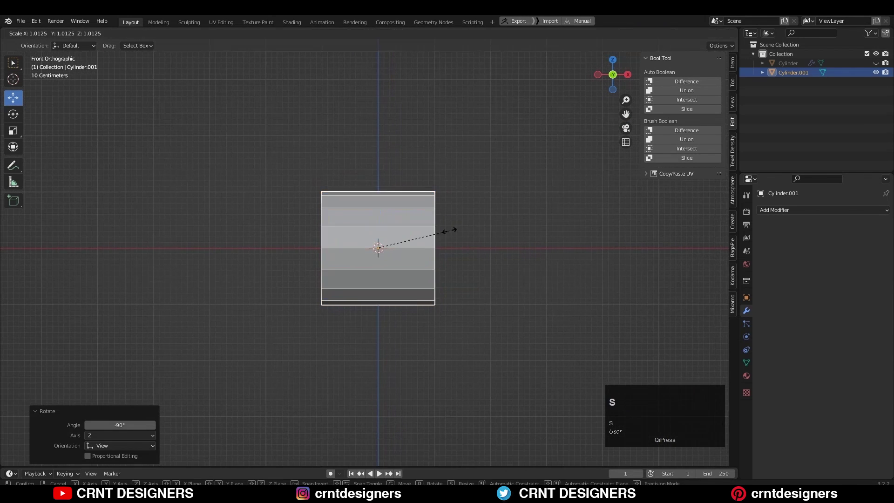
pyautogui.press('x')
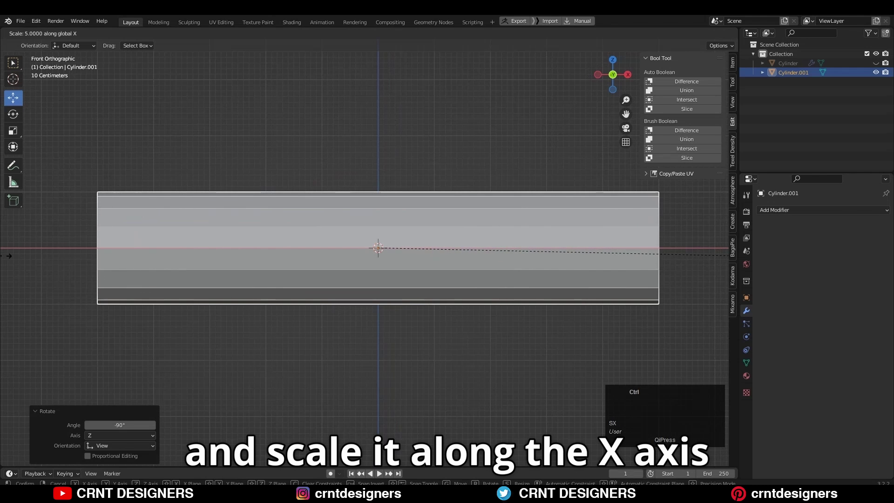
pyautogui.keyDown('ctrl'); pyautogui.click(9, 256); pyautogui.keyUp('ctrl')
# Apply the long cylinder's scale in Object Mode.
pyautogui.press('Tab')
pyautogui.click(456, 279)
pyautogui.hotkey('ctrl', 'a')
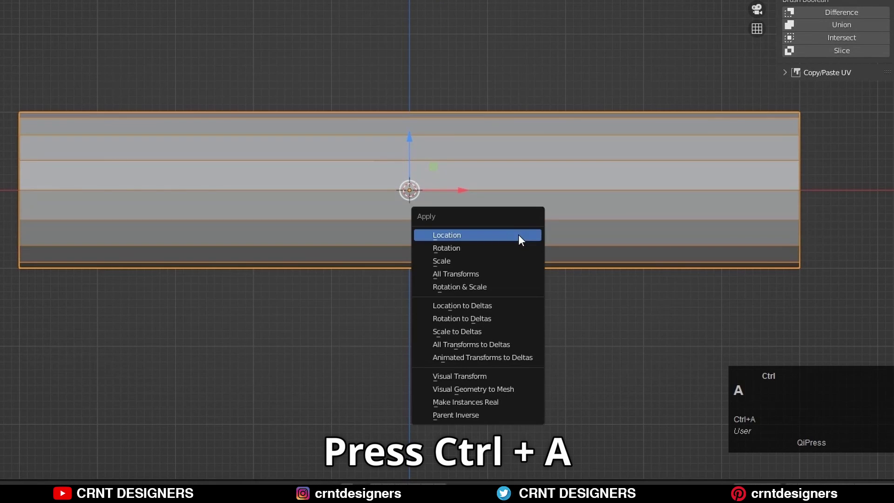
pyautogui.click(512, 260)
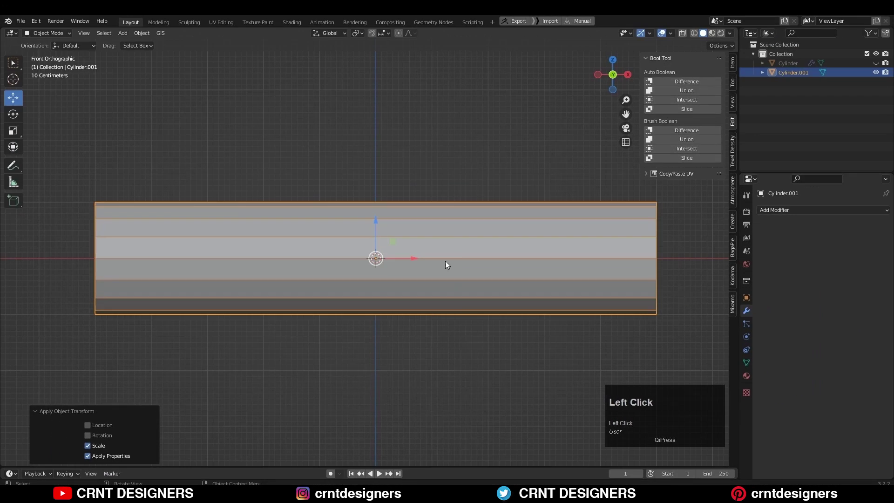
# Add 23 evenly spaced loop cuts along the length of the long cylinder.
pyautogui.press('Tab')
pyautogui.scroll(3, 380, 231)
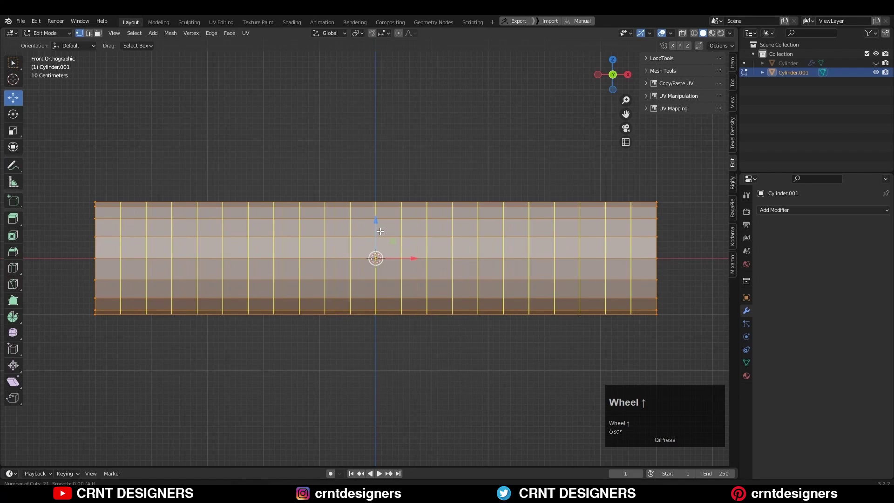
pyautogui.scroll(1, 380, 231)
pyautogui.click(380, 231)
pyautogui.click(380, 231)
pyautogui.click(414, 156)
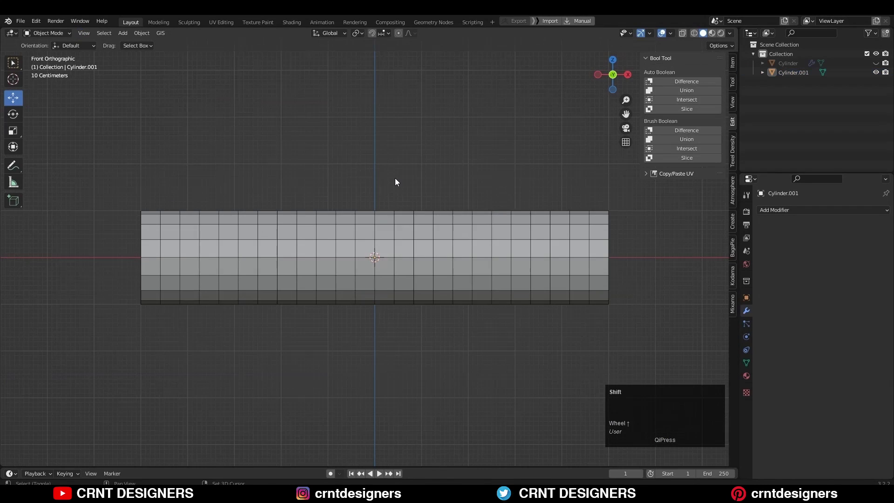
# Add a second mesh cylinder with 16 vertices at the centre of the long one.
pyautogui.hotkey('shift', 'a')
pyautogui.moveTo(396, 178)
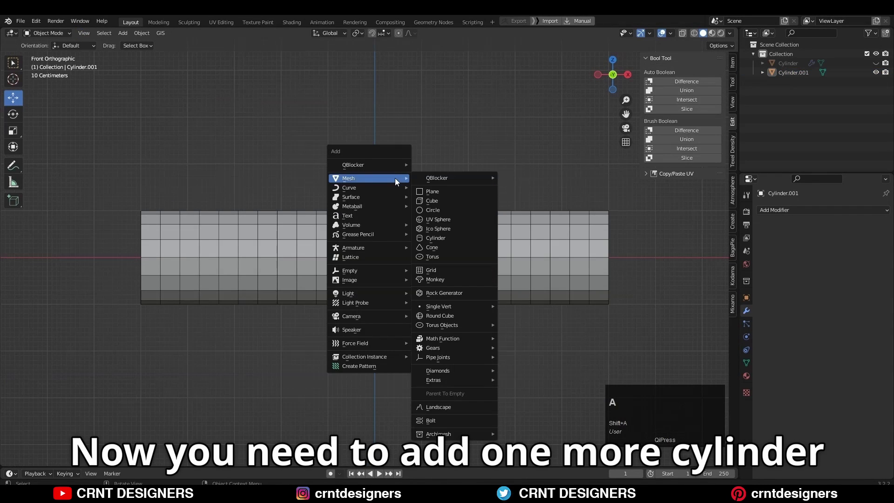
pyautogui.click(447, 239)
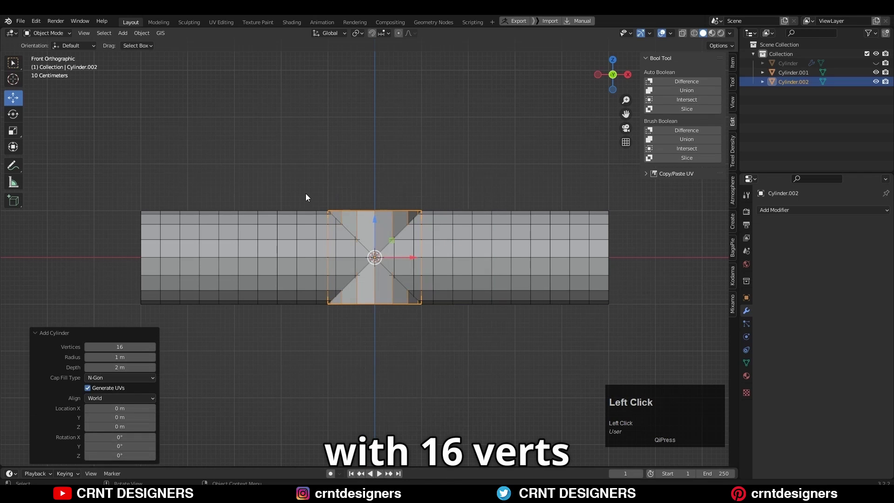
# Move the upright cylinder 1.1 m up along Z and scale it uniformly to 0.9.
pyautogui.keyDown('ctrl'); pyautogui.moveTo(374, 224); pyautogui.dragTo(378, 165); pyautogui.keyUp('ctrl')
pyautogui.scroll(3, 484, 197)
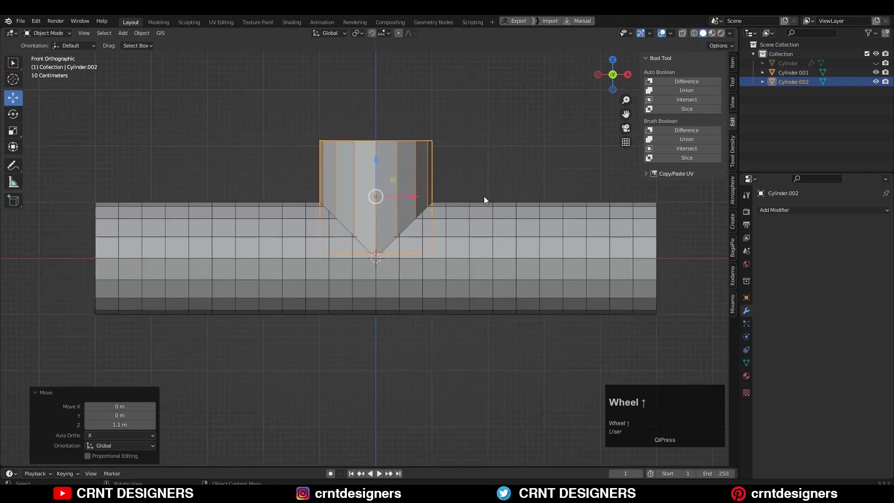
pyautogui.press('s')
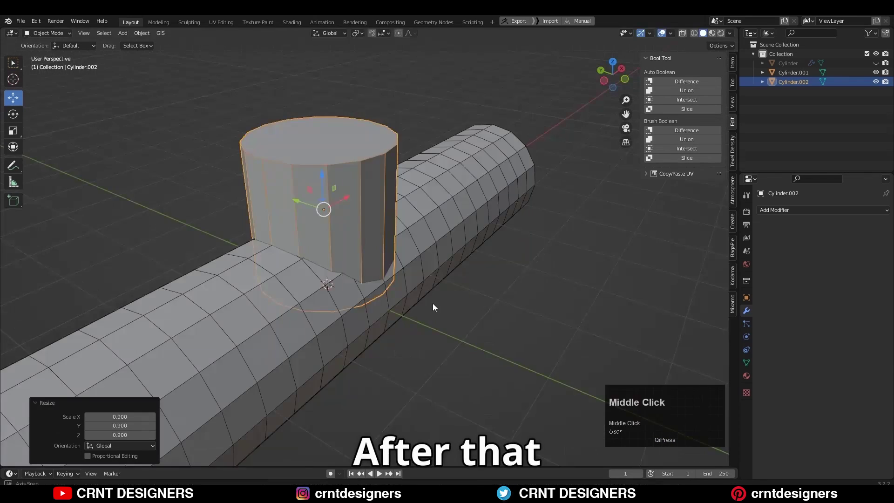
# Join the upright cylinder to the long cylinder with a brush Boolean Union.
pyautogui.moveTo(432, 305); pyautogui.dragTo(328, 268, button='middle')
pyautogui.keyDown('shift'); pyautogui.click(541, 252); pyautogui.keyUp('shift')
pyautogui.click(686, 139)
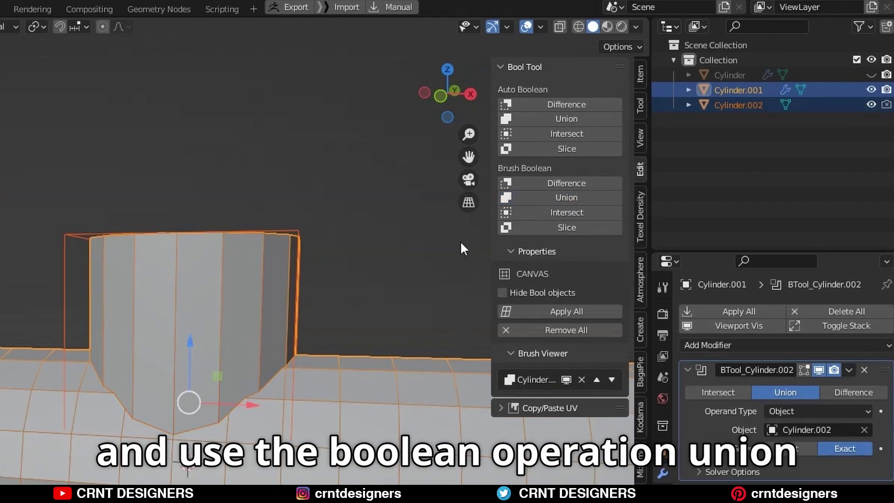
# Apply the Boolean modifier on the long cylinder and delete the leftover upright cutter cylinder.
pyautogui.keyDown('shift'); pyautogui.moveTo(343, 308); pyautogui.dragTo(210, 326, button='middle'); pyautogui.keyUp('shift')
pyautogui.click(325, 391)
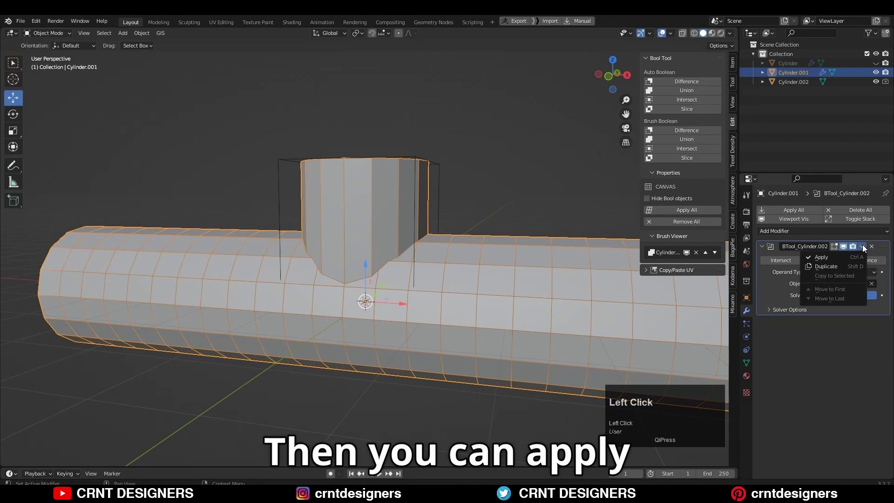
pyautogui.click(856, 257)
pyautogui.click(440, 191)
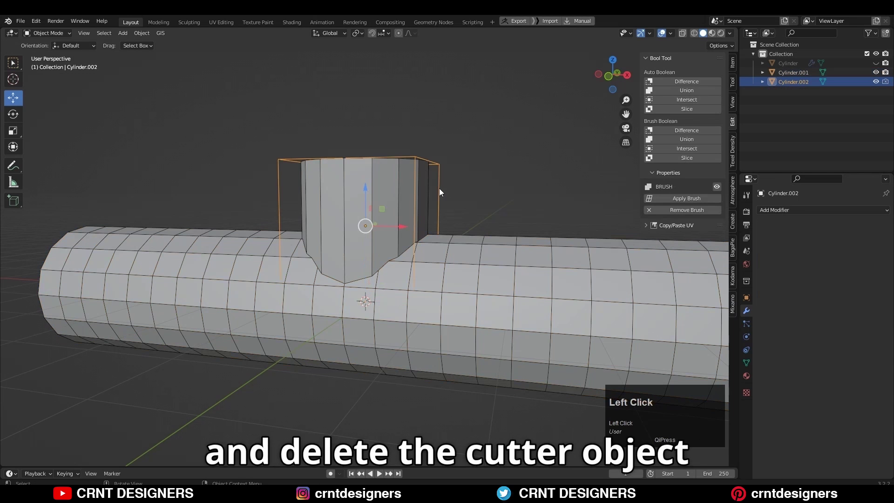
pyautogui.press('x')
pyautogui.click(439, 188)
# Try to symmetrize the entire joined mesh from -X to +X.
pyautogui.scroll(5, 309, 261)
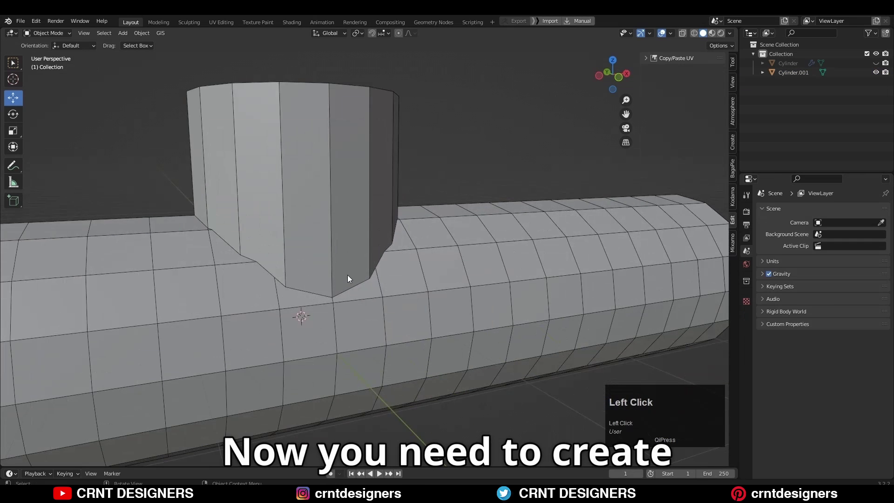
pyautogui.click(347, 279)
pyautogui.click(608, 73)
pyautogui.scroll(-3, 490, 168)
pyautogui.press('Tab')
pyautogui.press('a')
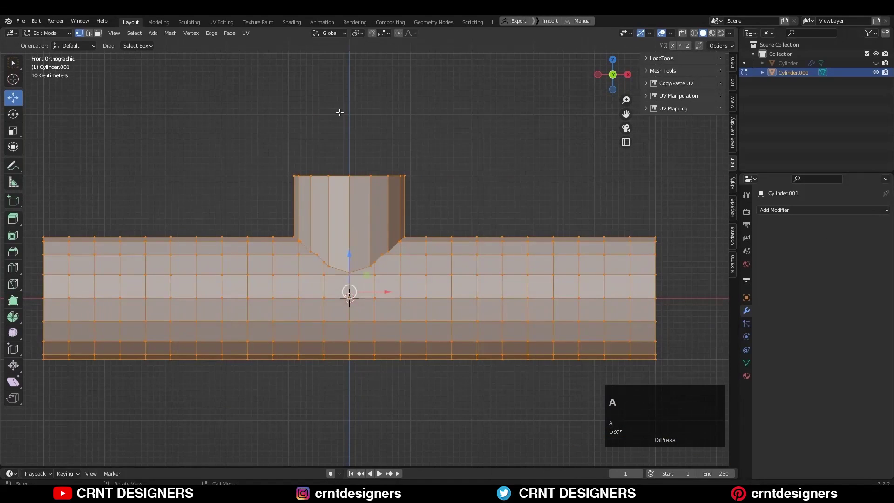
pyautogui.click(170, 33)
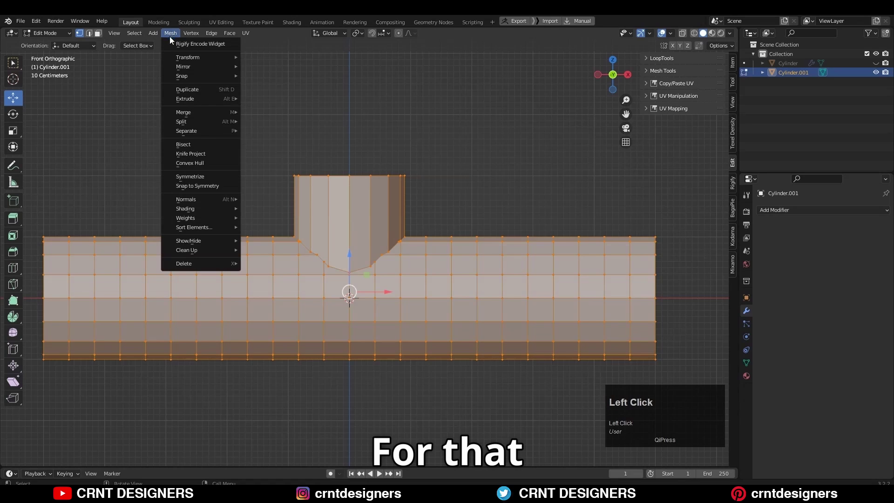
pyautogui.click(206, 177)
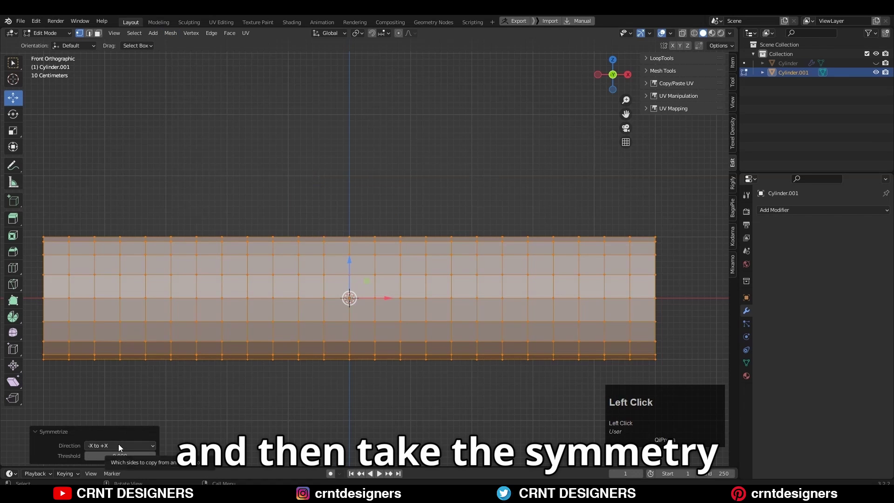
pyautogui.hotkey('ctrl', 'z')
# Apply the joined pipe's rotation in Object Mode.
pyautogui.press('Tab')
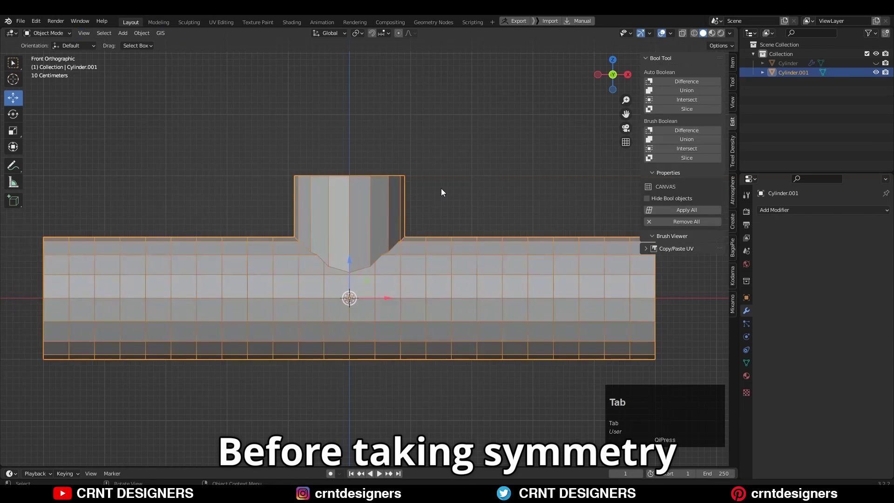
pyautogui.click(440, 188)
pyautogui.click(368, 256)
pyautogui.hotkey('ctrl', 'a')
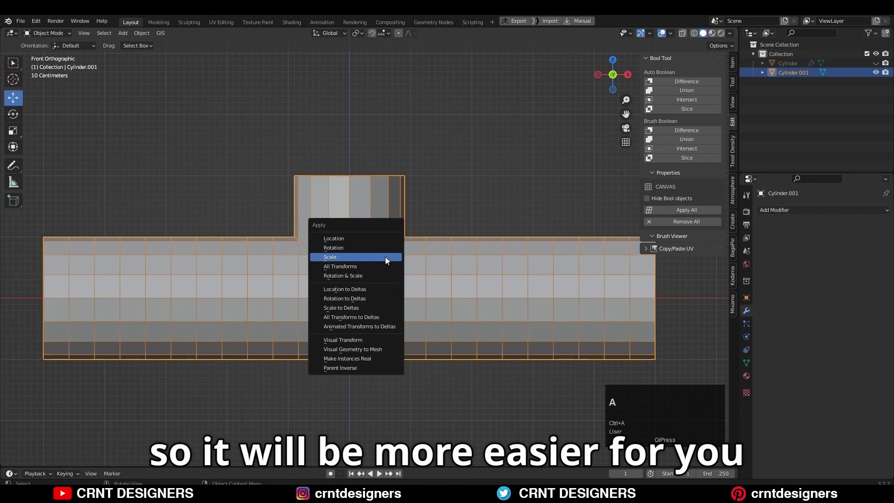
pyautogui.click(385, 248)
# Symmetrize the entire joined mesh in the -X to +X direction.
pyautogui.press('Tab')
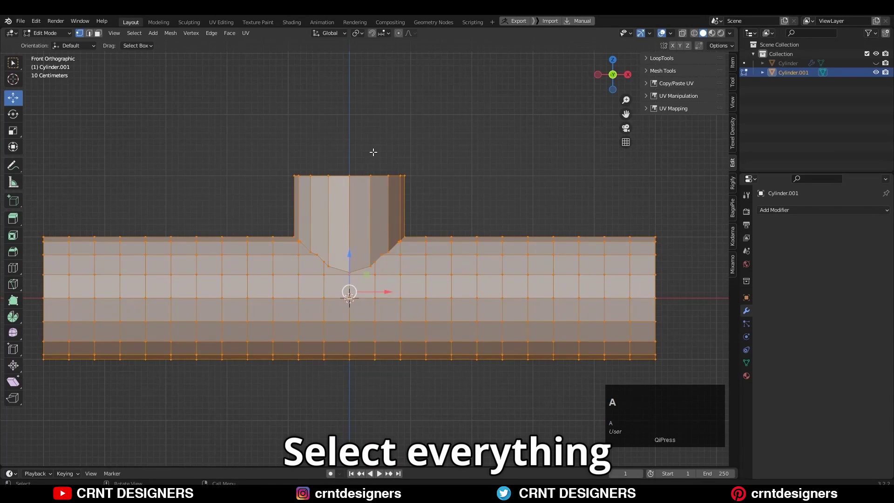
pyautogui.click(170, 33)
pyautogui.click(196, 177)
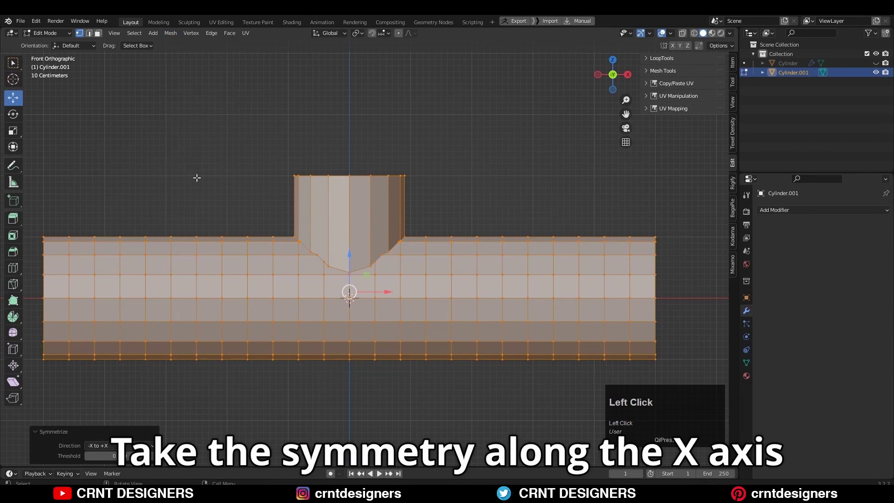
# Turn on X-ray and delete all faces of the model's +X half.
pyautogui.press('3')
pyautogui.click(680, 31)
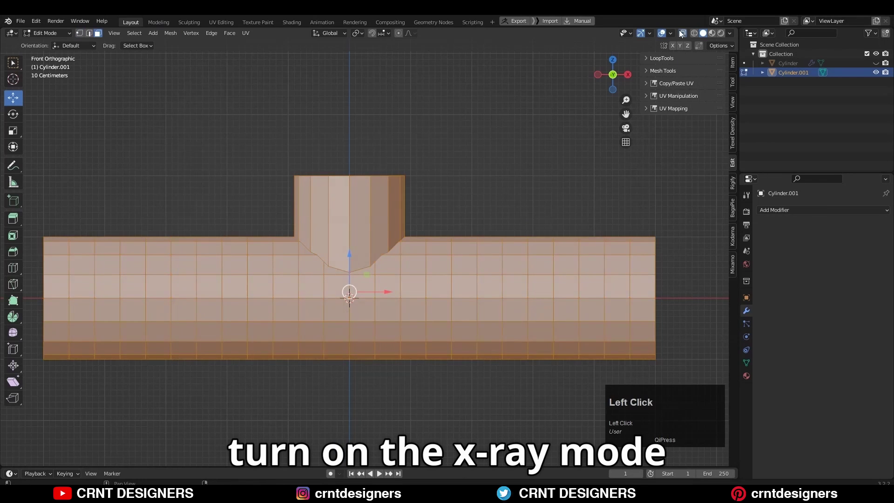
pyautogui.moveTo(676, 368); pyautogui.dragTo(349, 135)
pyautogui.press('x')
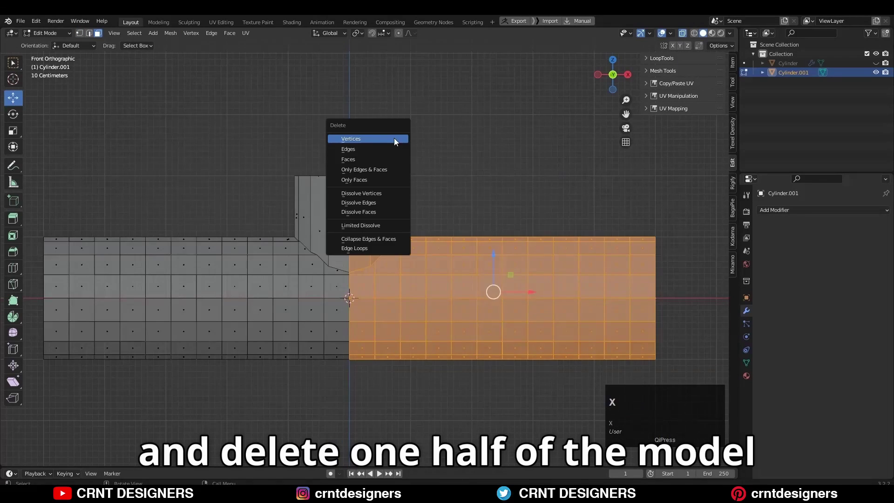
pyautogui.click(395, 161)
# Symmetrize the whole remaining mesh in the +Y to -Y direction.
pyautogui.keyDown('shift'); pyautogui.moveTo(376, 195); pyautogui.dragTo(530, 200, button='middle'); pyautogui.keyUp('shift')
pyautogui.press('a')
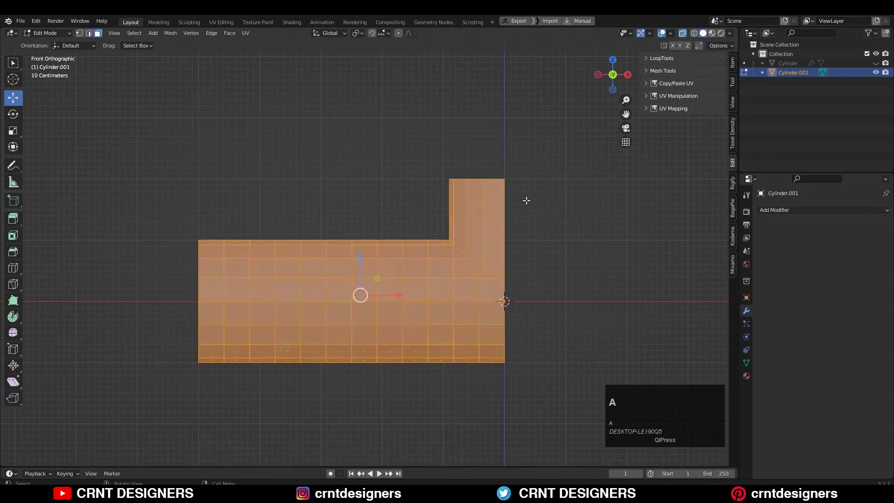
pyautogui.moveTo(279, 145); pyautogui.dragTo(386, 158, button='middle')
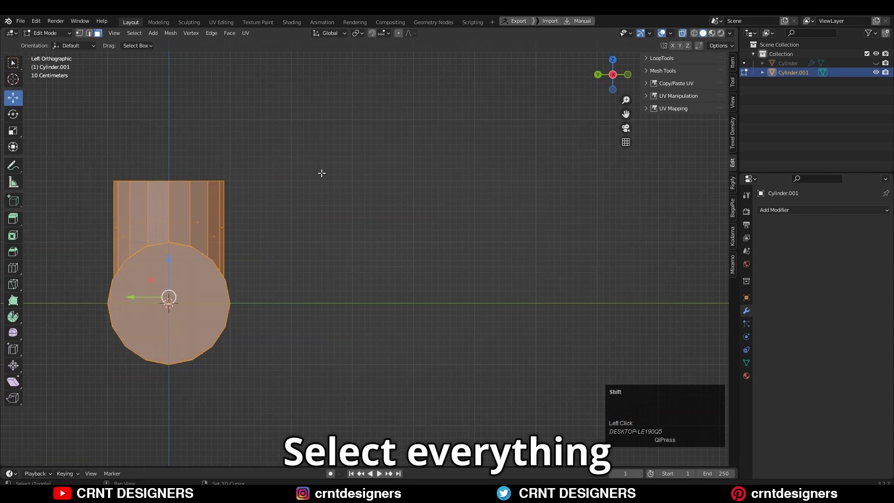
pyautogui.keyDown('shift'); pyautogui.moveTo(234, 182); pyautogui.dragTo(453, 153, button='middle'); pyautogui.keyUp('shift')
pyautogui.click(171, 32)
pyautogui.click(211, 177)
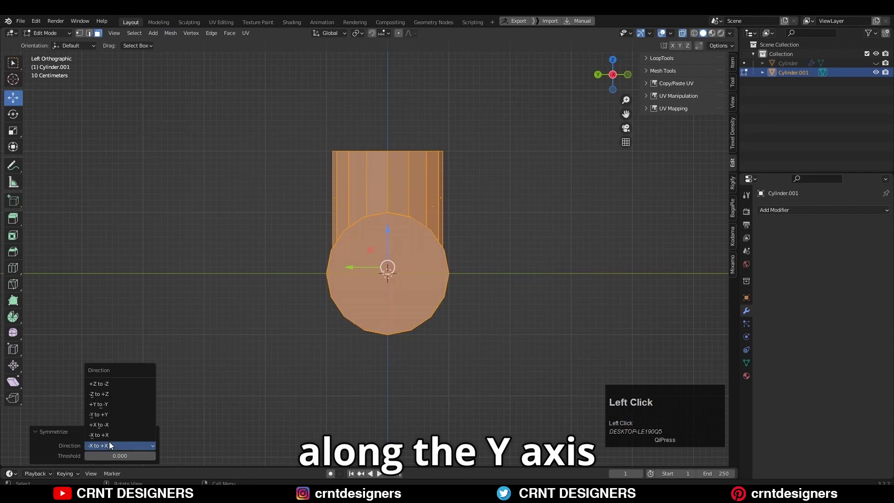
pyautogui.click(111, 404)
# Delete the faces of the model's +Y half from the side view.
pyautogui.click(474, 121)
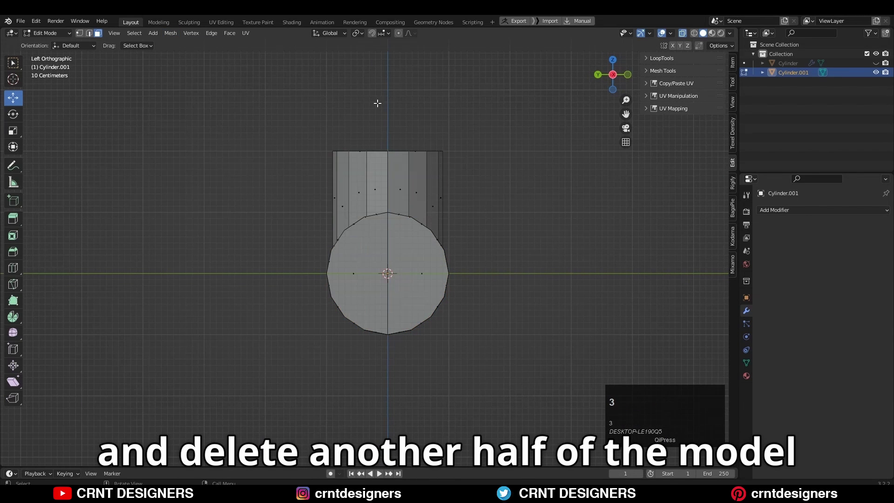
pyautogui.moveTo(379, 101); pyautogui.dragTo(278, 401)
pyautogui.press('x')
pyautogui.click(379, 308)
# Delete the remaining cap faces from the quarter model.
pyautogui.moveTo(379, 308); pyautogui.dragTo(331, 302, button='middle')
pyautogui.press('x')
pyautogui.click(330, 303)
pyautogui.moveTo(507, 207); pyautogui.dragTo(476, 236, button='middle')
pyautogui.click(477, 235)
pyautogui.press('x')
pyautogui.click(480, 232)
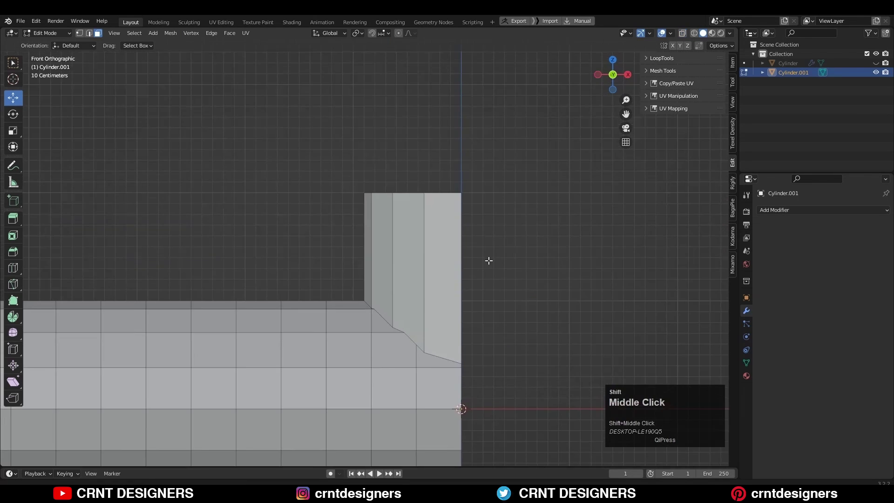
# Connect the vertical pipe's lower corner vertex nearest the centre line to the horizontal pipe's grid vertex just below with Connect Vertex Pairs.
pyautogui.scroll(3, 488, 260)
pyautogui.press('1')
pyautogui.click(503, 233)
pyautogui.keyDown('shift'); pyautogui.moveTo(480, 260); pyautogui.dragTo(437, 243, button='middle'); pyautogui.keyUp('shift')
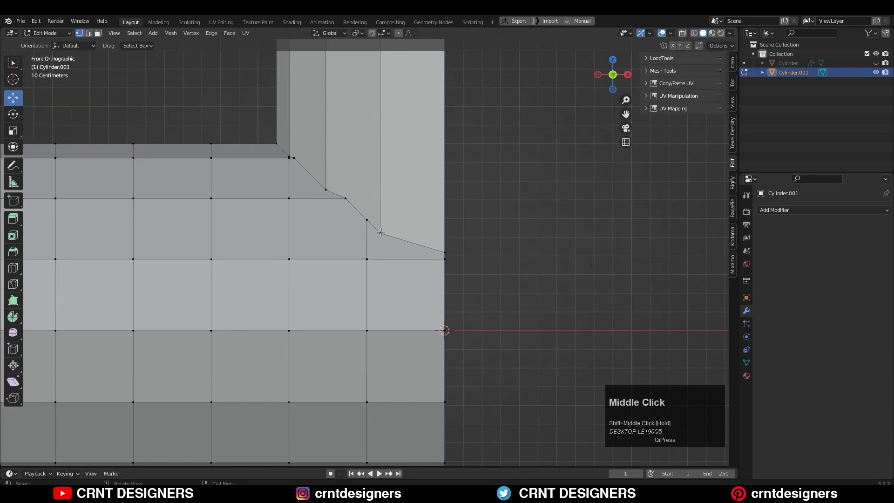
pyautogui.keyDown('shift'); pyautogui.moveTo(381, 231); pyautogui.dragTo(402, 254, button='middle'); pyautogui.keyUp('shift')
pyautogui.click(336, 191)
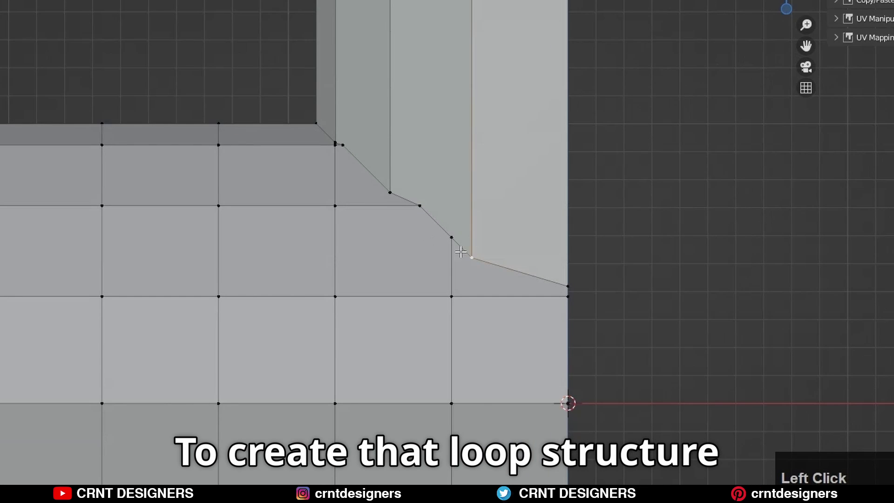
pyautogui.keyDown('shift'); pyautogui.click(454, 298); pyautogui.keyUp('shift')
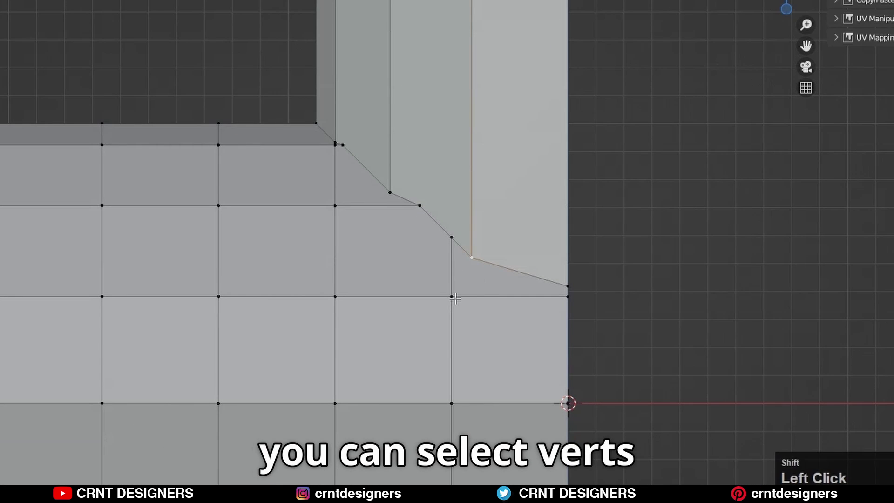
pyautogui.keyDown('shift'); pyautogui.click(446, 303); pyautogui.keyUp('shift')
pyautogui.rightClick(548, 216)
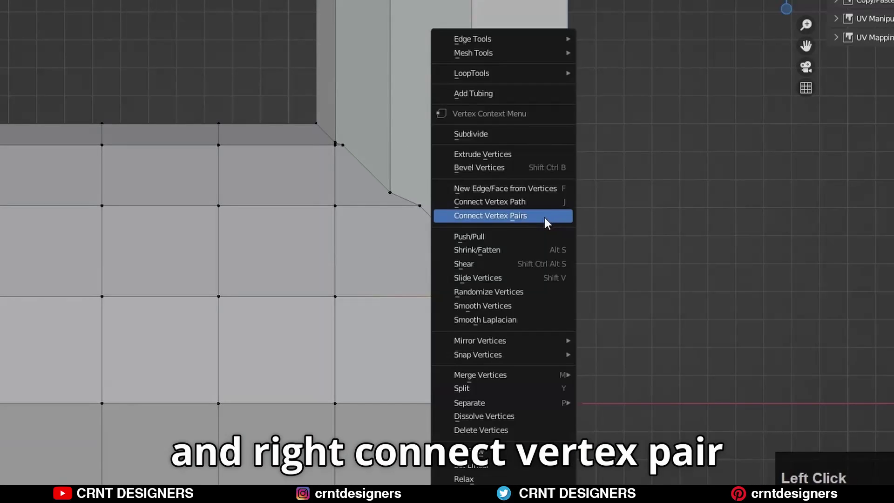
pyautogui.click(545, 223)
# Dissolve the redundant short edge beside the newly connected diagonal edge.
pyautogui.press('2')
pyautogui.click(453, 265)
pyautogui.hotkey('ctrl', 'x')
pyautogui.keyDown('shift'); pyautogui.moveTo(391, 204); pyautogui.dragTo(377, 243, button='middle'); pyautogui.keyUp('shift')
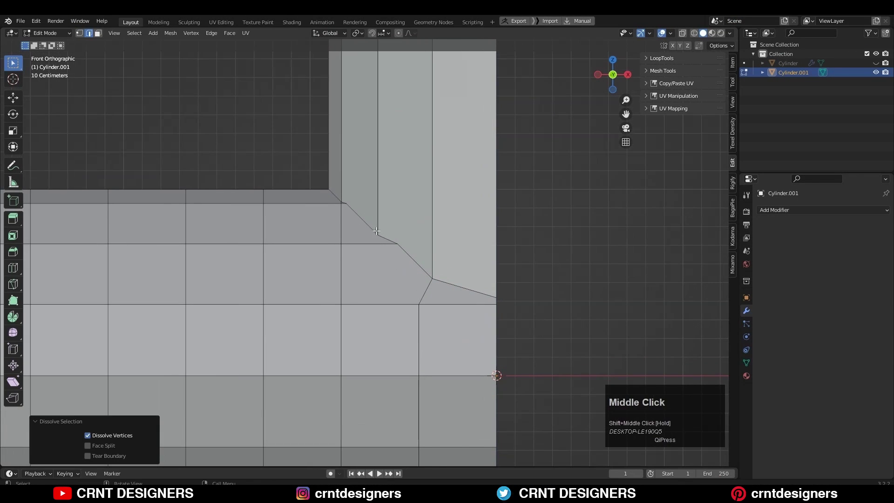
# Merge the stray intersection vertex into the neighbouring lower corner vertex of the vertical pipe using Merge At Last.
pyautogui.click(378, 231)
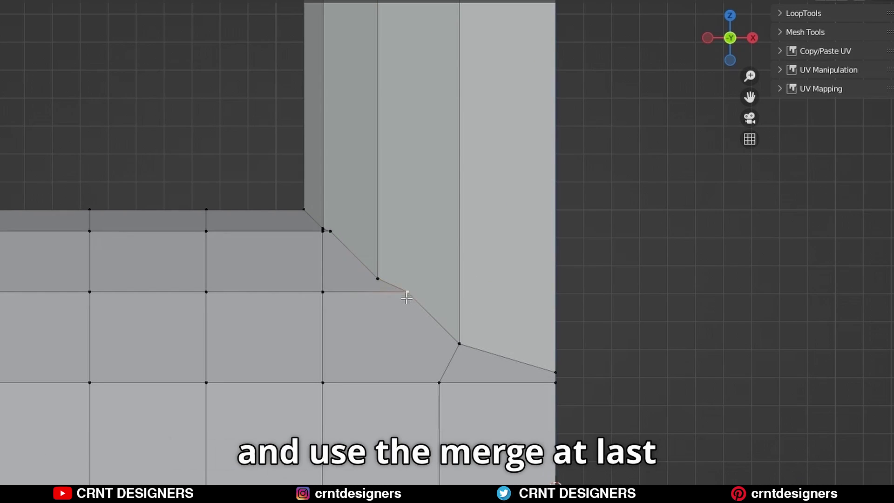
pyautogui.press('m')
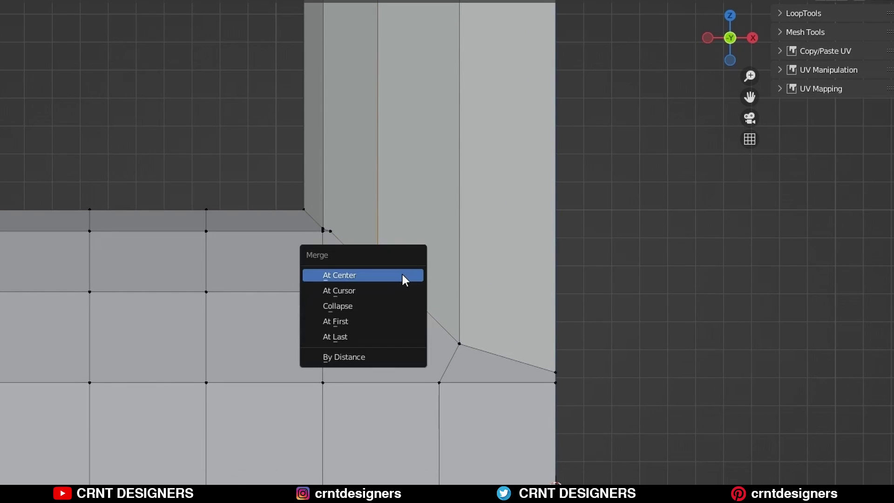
pyautogui.click(383, 334)
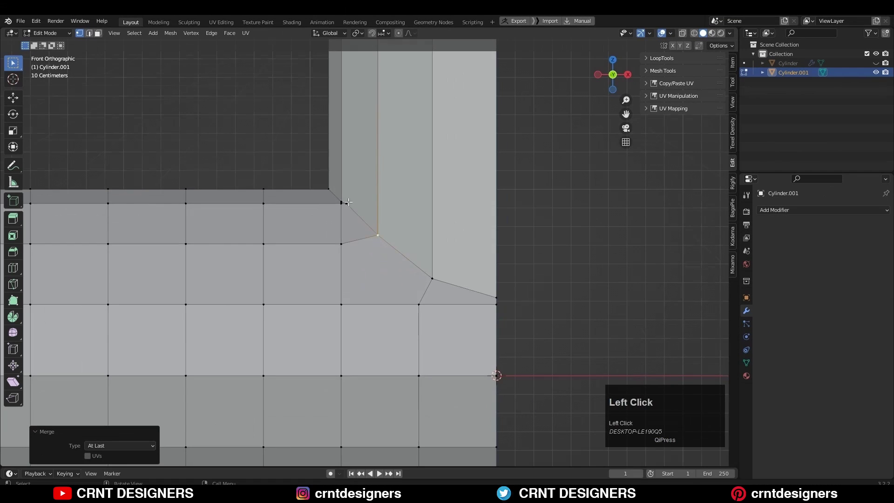
# From the top view, cut a new edge loop with the Knife around the joint on the horizontal pipe.
pyautogui.moveTo(347, 200); pyautogui.dragTo(38, 292, button='middle')
pyautogui.moveTo(352, 205); pyautogui.dragTo(465, 210, button='middle')
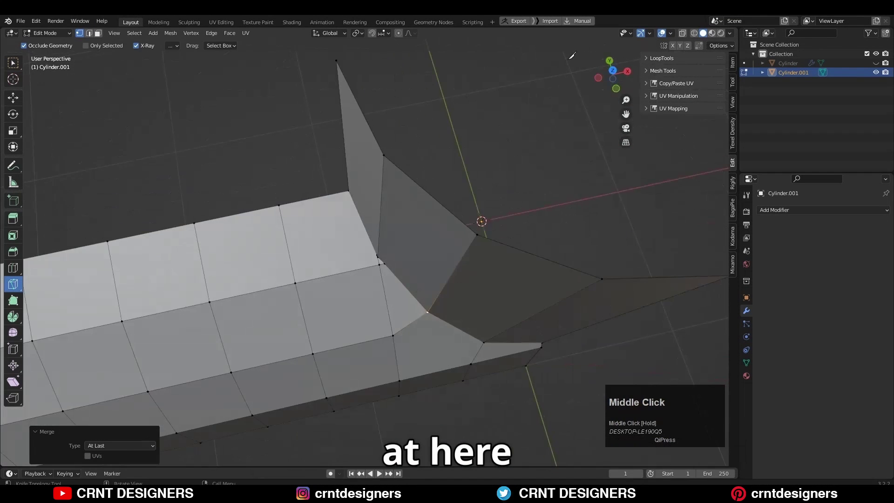
pyautogui.click(600, 83)
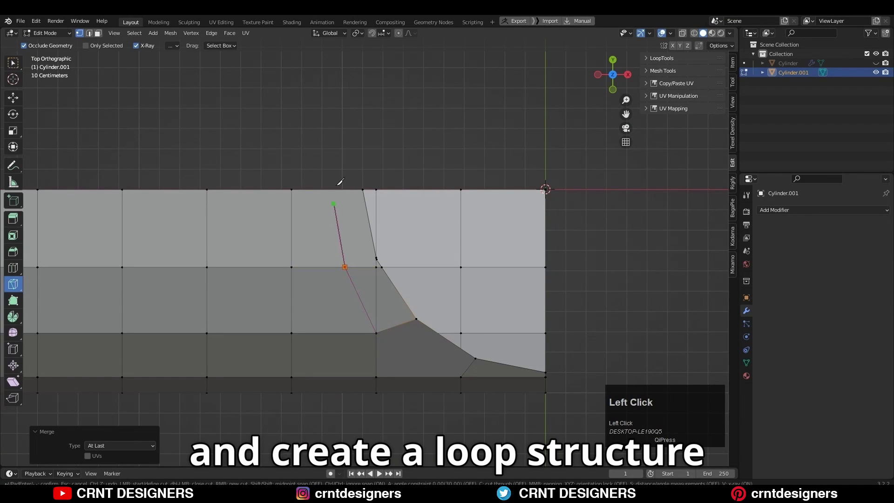
pyautogui.press('space')
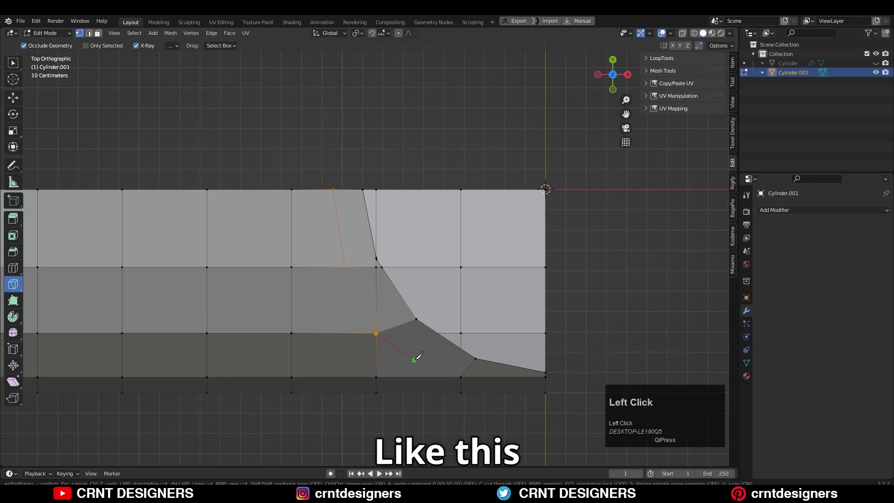
# Dissolve the leftover edge between the joint outline and the newly cut loop.
pyautogui.moveTo(394, 280); pyautogui.dragTo(409, 259, button='middle')
pyautogui.scroll(3, 384, 247)
pyautogui.click(361, 271)
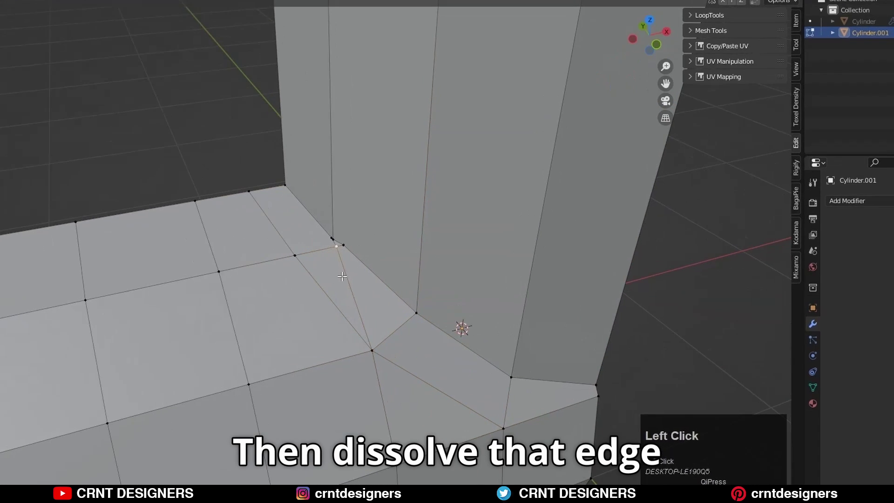
# Merge the closely spaced vertices at the joint's upper corner into the vertical pipe's corner vertex.
pyautogui.scroll(2, 345, 251)
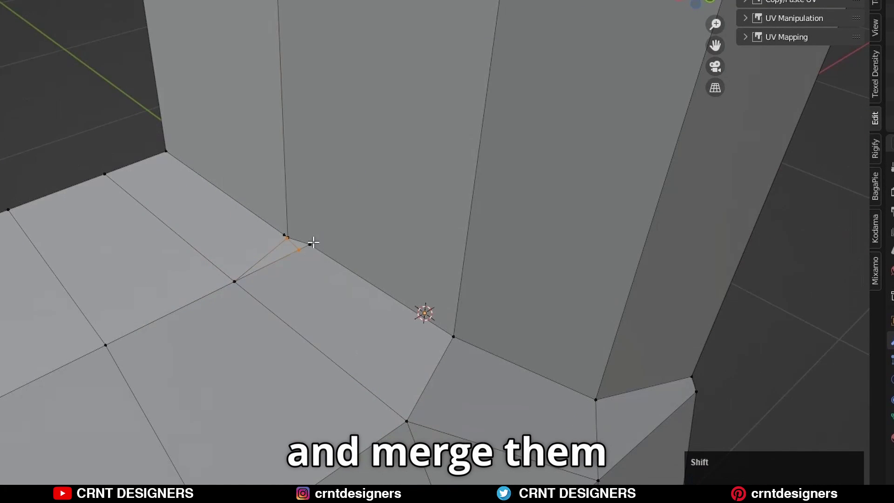
pyautogui.scroll(3, 313, 242)
pyautogui.keyDown('shift'); pyautogui.click(223, 222); pyautogui.keyUp('shift')
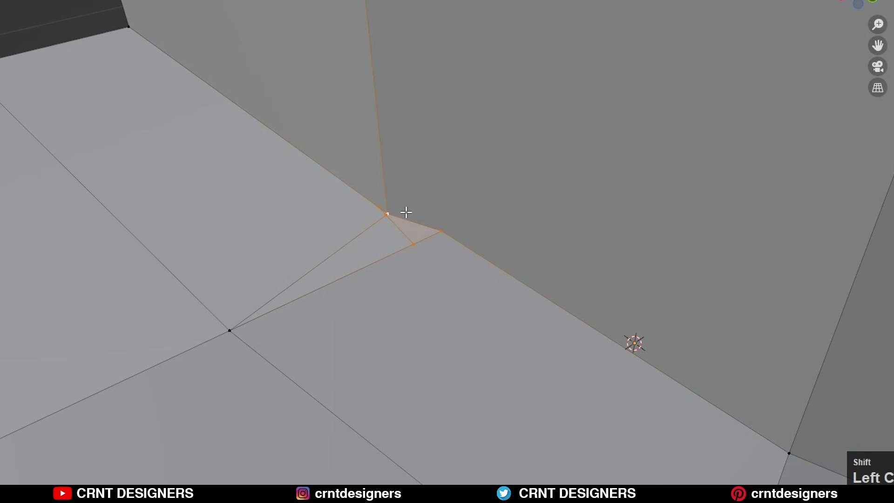
pyautogui.press('m')
pyautogui.click(406, 212)
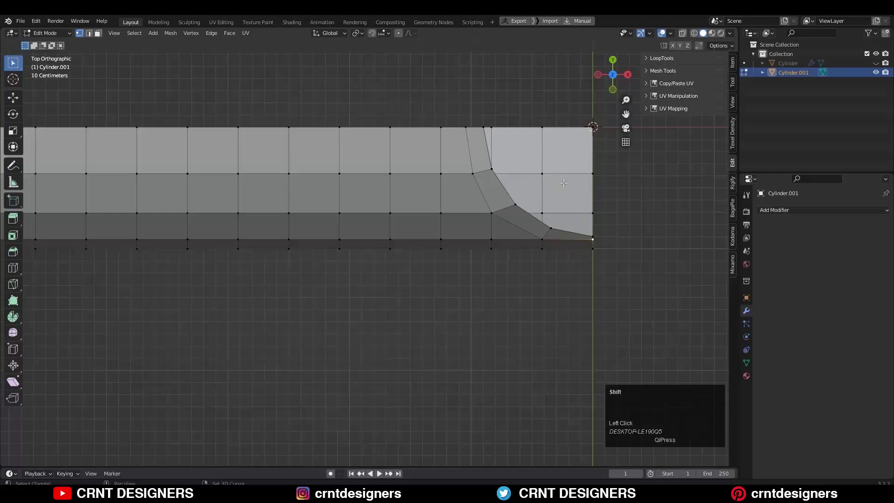
# In the front view, slide the loop's centre-line vertex down along its edge to give the joint loop a circular shape.
pyautogui.keyDown('shift'); pyautogui.moveTo(563, 183); pyautogui.dragTo(394, 180, button='middle'); pyautogui.keyUp('shift')
pyautogui.scroll(1, 414, 242)
pyautogui.click(612, 89)
pyautogui.keyDown('shift'); pyautogui.moveTo(424, 270); pyautogui.dragTo(419, 339, button='middle'); pyautogui.keyUp('shift')
pyautogui.scroll(3, 437, 185)
pyautogui.press('g')
pyautogui.press('g')
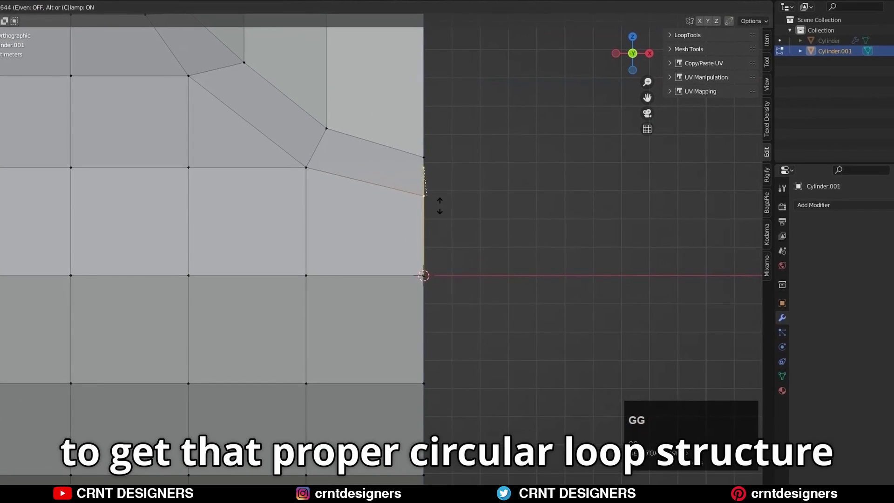
pyautogui.click(439, 196)
# Dissolve the vertical edge loop of the horizontal pipe that runs into the joint loop's second corner.
pyautogui.scroll(1, 464, 243)
pyautogui.scroll(1, 464, 244)
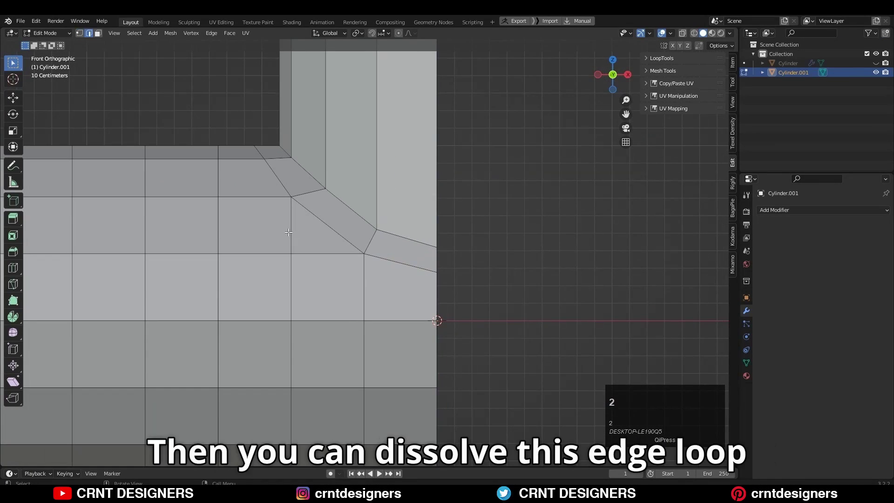
pyautogui.press('2')
pyautogui.keyDown('alt'); pyautogui.click(289, 233); pyautogui.keyUp('alt')
pyautogui.hotkey('ctrl', 'x')
# Add a centred edge loop on the horizontal pipe beside the joint and loop cuts around the vertical pipe.
pyautogui.moveTo(341, 216); pyautogui.dragTo(356, 242, button='middle')
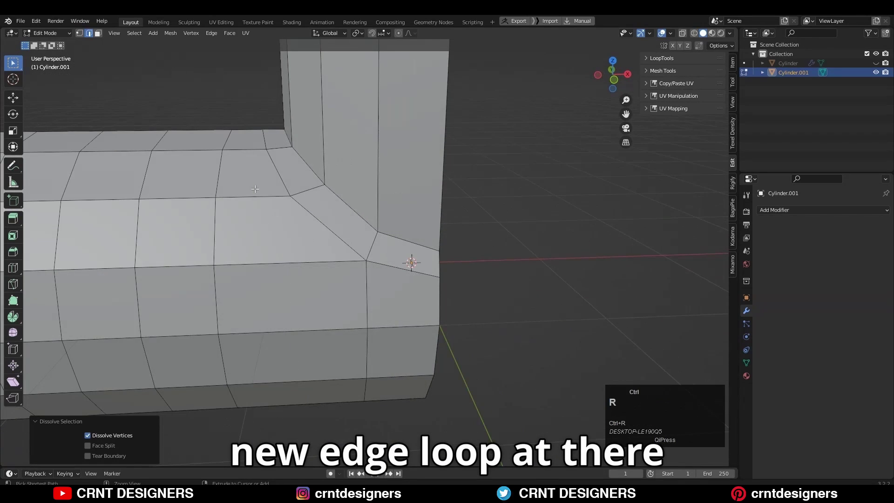
pyautogui.hotkey('ctrl', 'r')
pyautogui.click(251, 192)
pyautogui.rightClick(333, 160)
pyautogui.scroll(-4, 333, 161)
pyautogui.moveTo(333, 160); pyautogui.dragTo(395, 251, button='middle')
pyautogui.hotkey('ctrl', 'r')
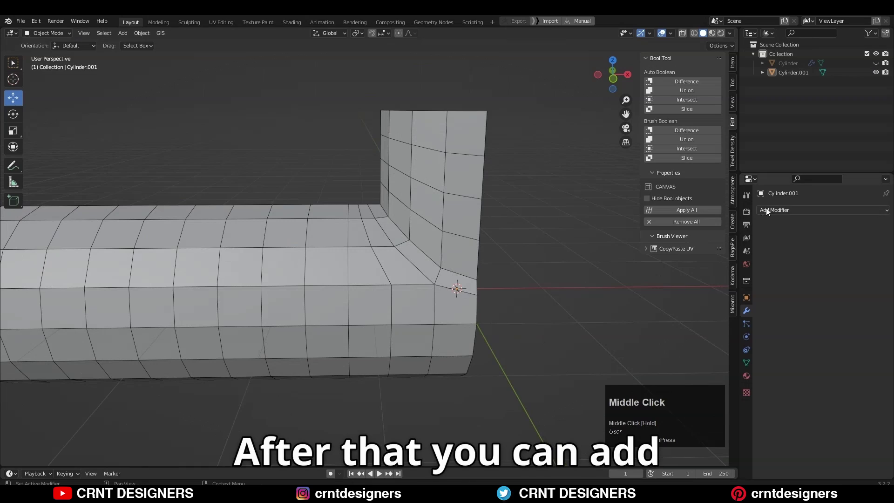
# Add a Mirror modifier along the X and Y axes with Clipping enabled.
pyautogui.click(766, 210)
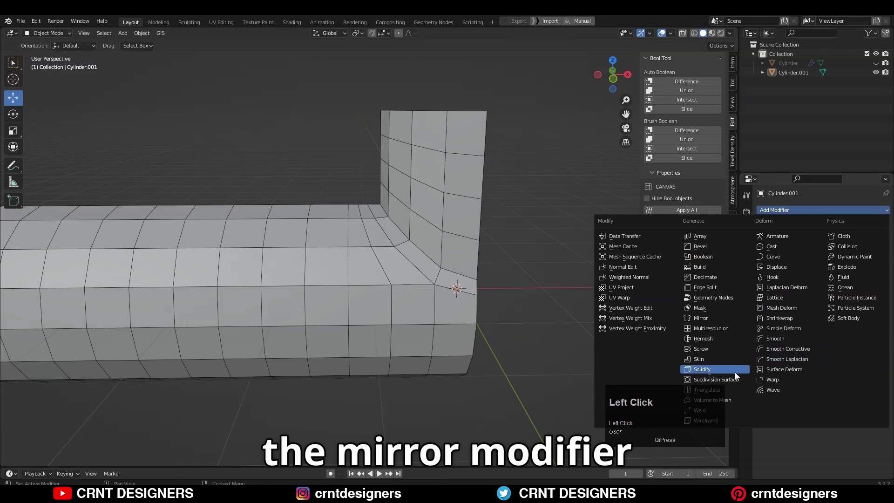
pyautogui.click(728, 318)
pyautogui.click(847, 260)
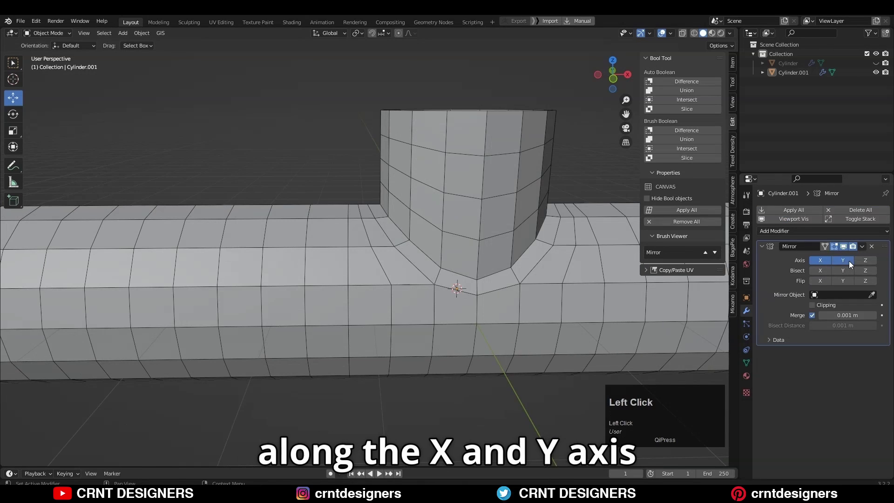
pyautogui.scroll(-1, 493, 201)
pyautogui.scroll(-2, 494, 205)
pyautogui.moveTo(494, 205); pyautogui.dragTo(473, 203, button='middle')
pyautogui.scroll(3, 479, 212)
# Add a Subdivision Surface modifier with level 2 to the mirrored pipe.
pyautogui.keyDown('ctrl'); pyautogui.click(328, 173); pyautogui.keyUp('ctrl')
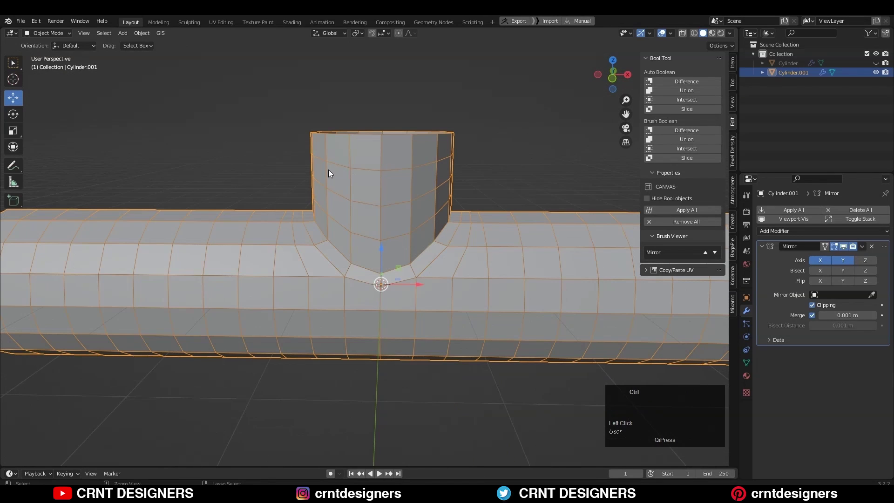
pyautogui.hotkey('ctrl', '2')
pyautogui.click(479, 128)
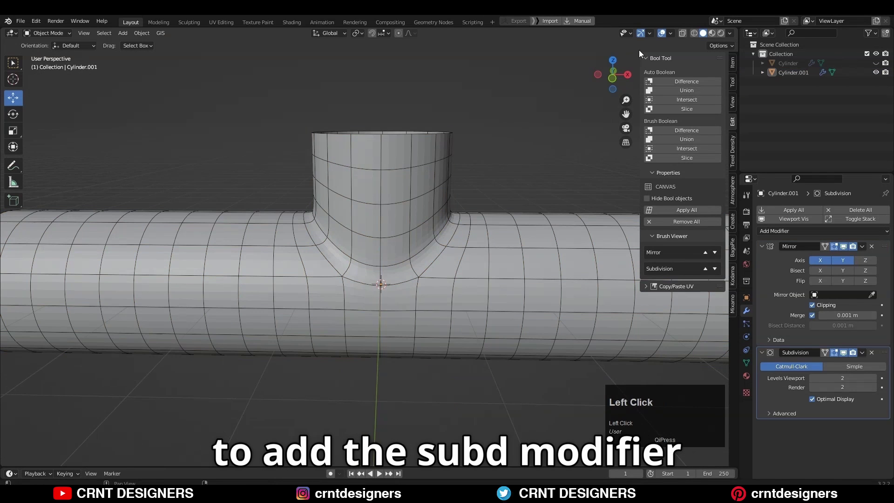
# Hide the viewport overlays and shade the pipe smooth.
pyautogui.click(660, 33)
pyautogui.moveTo(633, 55); pyautogui.dragTo(397, 191, button='middle')
pyautogui.click(384, 188)
pyautogui.rightClick(387, 188)
pyautogui.click(389, 189)
pyautogui.click(528, 158)
pyautogui.scroll(-2, 367, 194)
pyautogui.scroll(4, 400, 228)
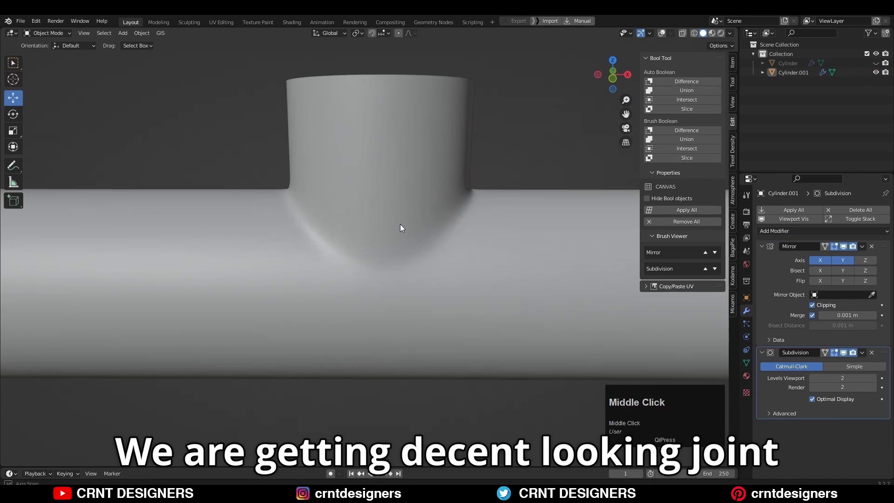
# Adjust the viewport shading options and inspect the smoothed joint from several angles.
pyautogui.click(729, 33)
pyautogui.click(726, 79)
pyautogui.scroll(-4, 438, 158)
pyautogui.moveTo(437, 159)
pyautogui.mouseDown(button='middle')
pyautogui.moveTo(477, 118)
pyautogui.moveTo(523, 146)
pyautogui.moveTo(509, 145)
pyautogui.moveTo(592, 161)
pyautogui.moveTo(524, 194)
pyautogui.moveTo(465, 159)
pyautogui.moveTo(476, 169)
pyautogui.moveTo(521, 145)
pyautogui.moveTo(501, 155)
pyautogui.moveTo(549, 204)
pyautogui.mouseUp(button='middle')
pyautogui.scroll(-3, 465, 158)
pyautogui.scroll(3, 465, 159)
# Show the overlays again and examine the joint's topology in Edit Mode, toggling the subdivision's display.
pyautogui.click(661, 33)
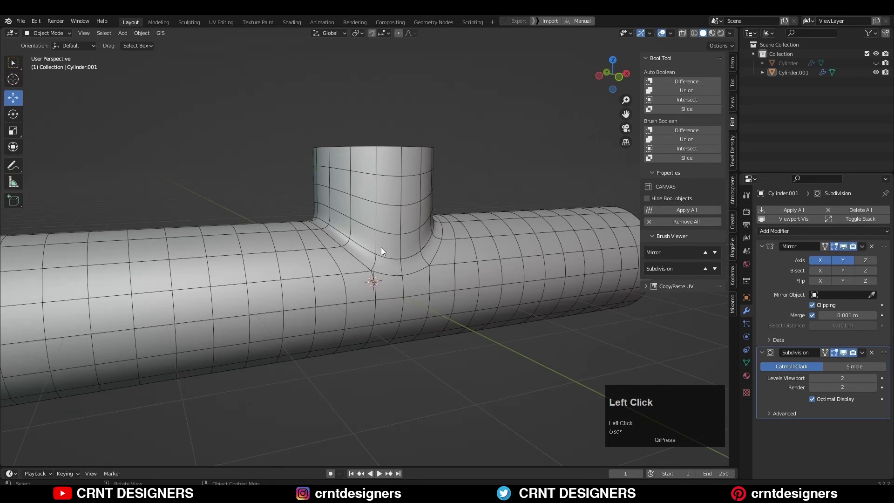
pyautogui.scroll(3, 381, 247)
pyautogui.click(454, 283)
pyautogui.press('Tab')
pyautogui.moveTo(455, 283)
pyautogui.mouseDown(button='middle')
pyautogui.moveTo(468, 281)
pyautogui.moveTo(426, 280)
pyautogui.moveTo(470, 284)
pyautogui.mouseUp(button='middle')
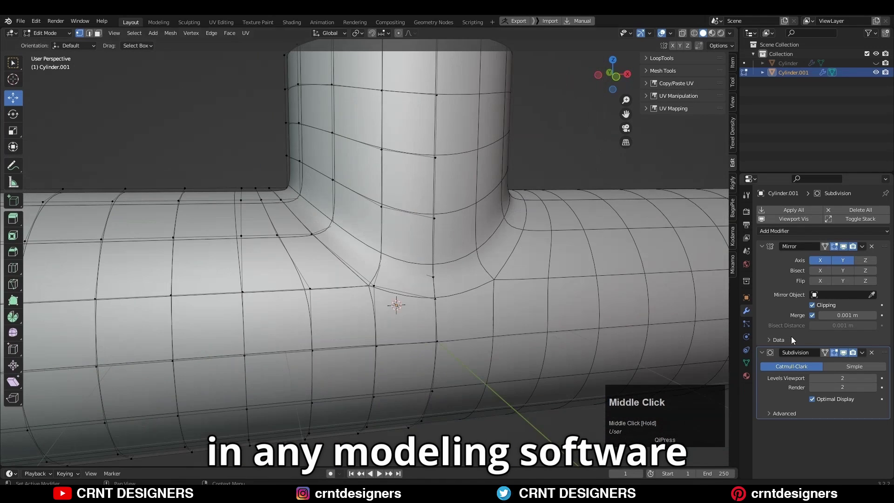
pyautogui.click(834, 354)
pyautogui.press('Tab')
pyautogui.click(566, 150)
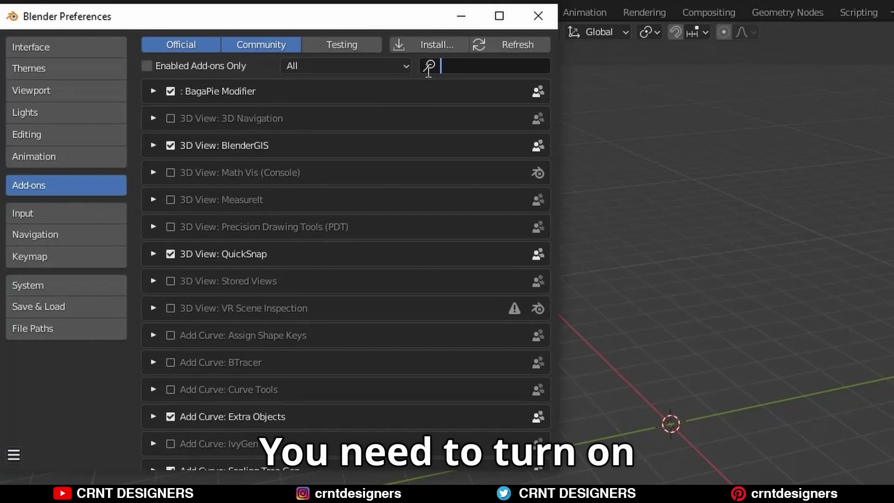
# Search the add-ons for "extr" and expand the details of Add Mesh: Extra Objects.
pyautogui.write('extr')
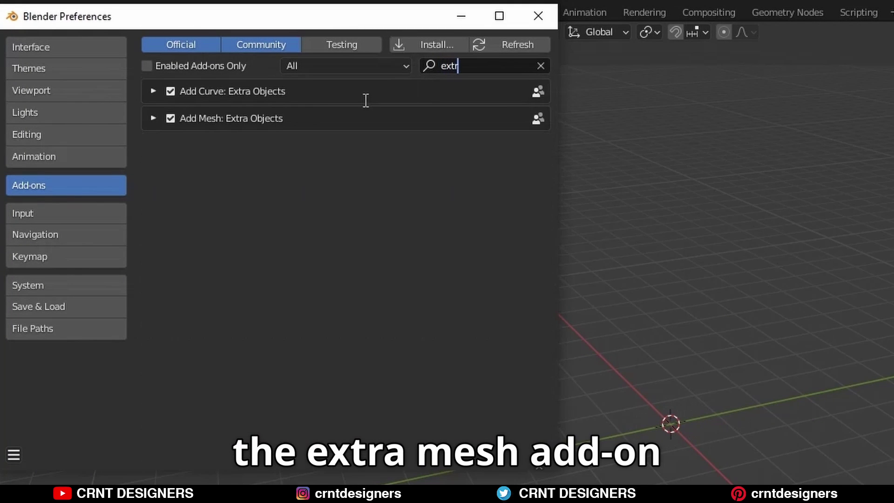
pyautogui.press('Return')
pyautogui.click(152, 118)
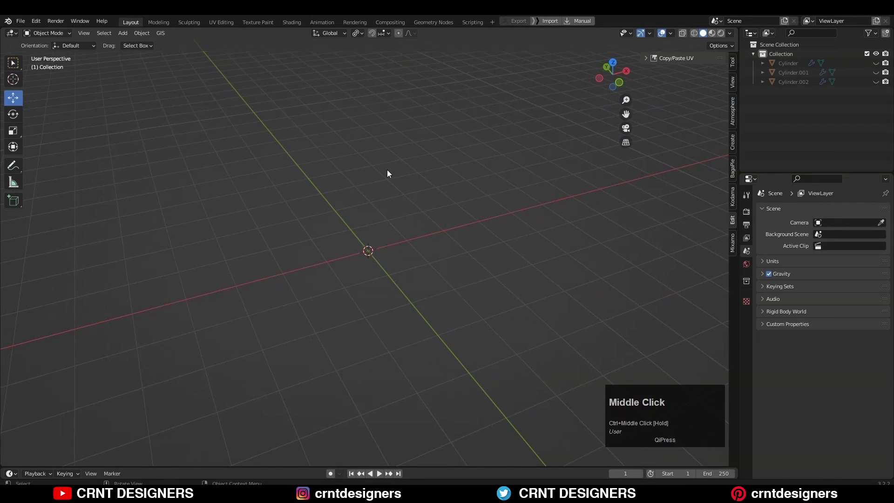
# Add a Pipe T-Joint mesh with 16 divisions and rotate it 90° so its arm points upward.
pyautogui.hotkey('shift', 'a')
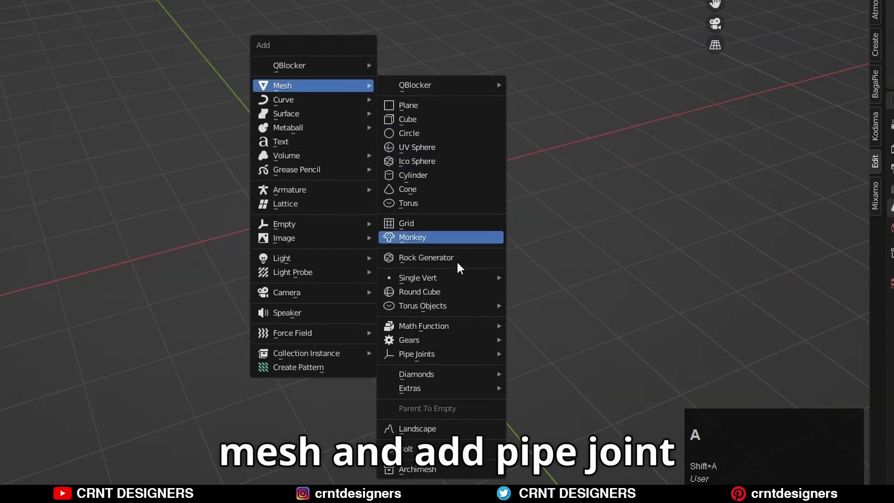
pyautogui.moveTo(457, 354)
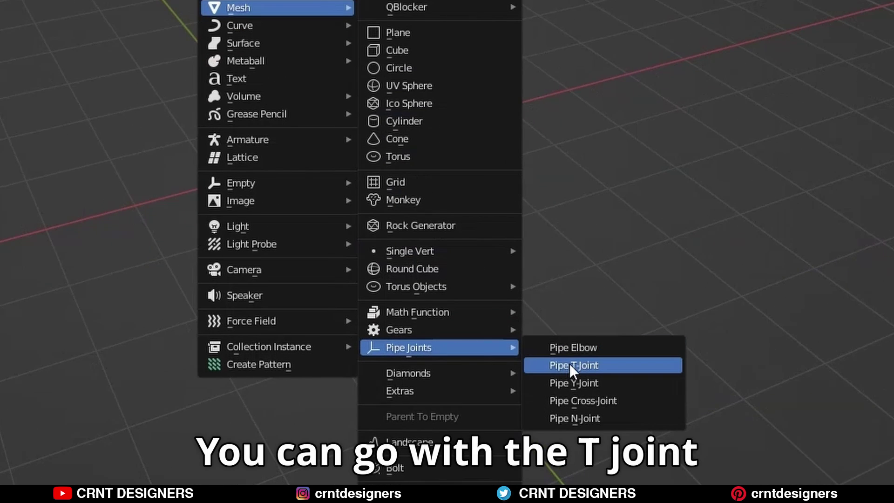
pyautogui.click(571, 365)
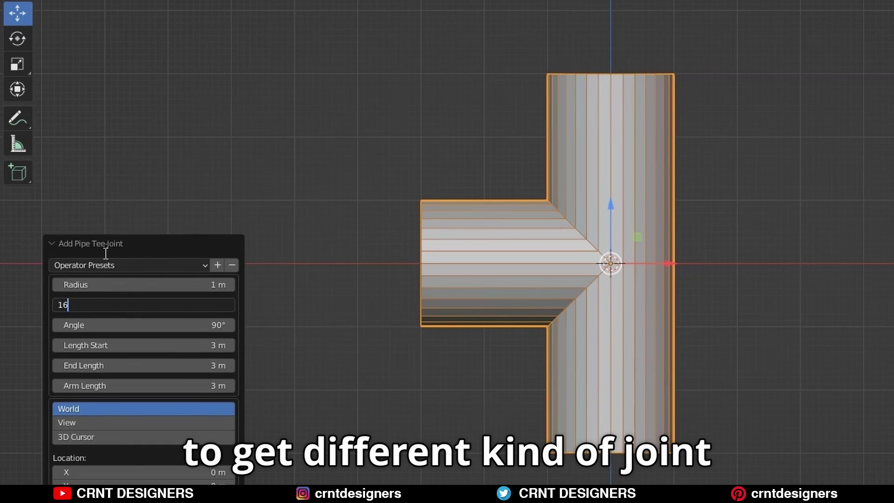
pyautogui.press('Return')
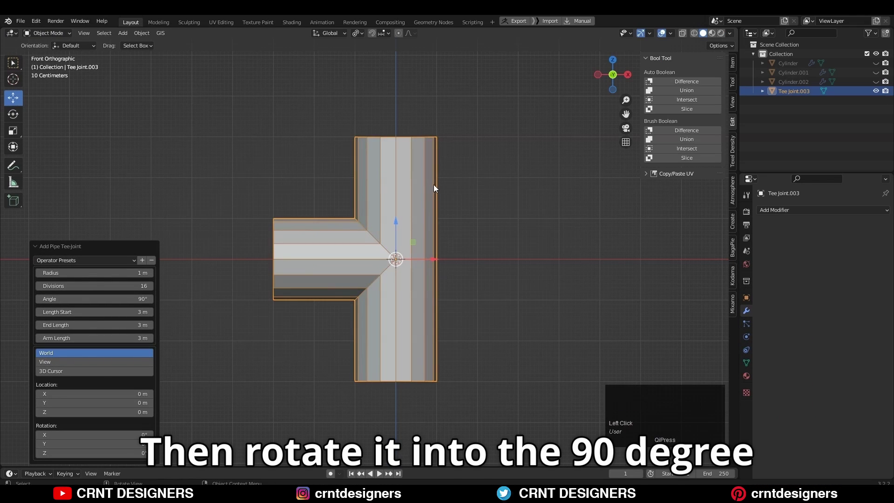
pyautogui.press('r')
pyautogui.click(474, 295)
# Add three evenly spaced loop cuts to each horizontal arm of the T-joint.
pyautogui.press('Tab')
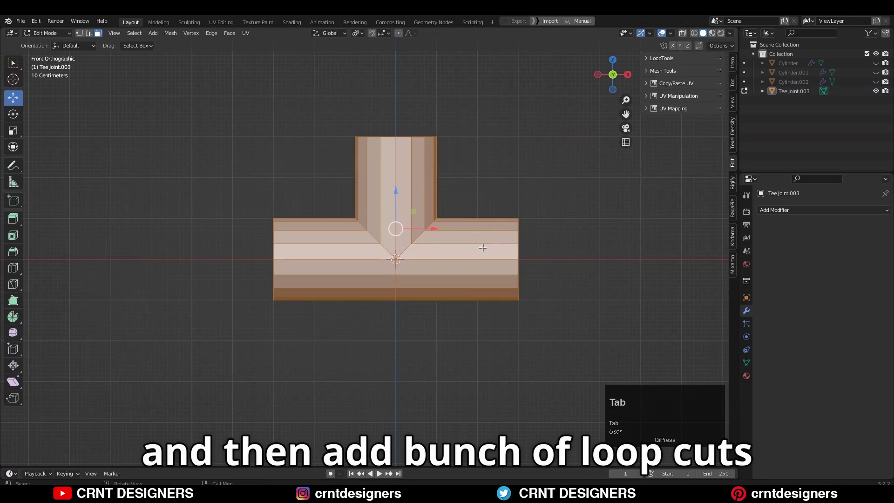
pyautogui.scroll(-1, 461, 249)
pyautogui.click(461, 249)
pyautogui.rightClick(461, 249)
pyautogui.hotkey('ctrl', 'r')
pyautogui.click(308, 240)
pyautogui.scroll(1, 450, 161)
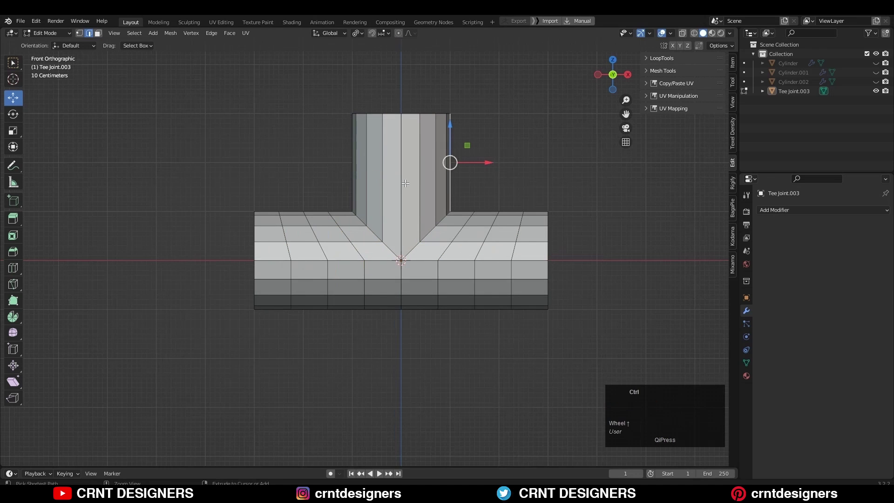
# Add three evenly spaced loop cuts to the vertical arm of the T-joint.
pyautogui.hotkey('ctrl', 'r')
pyautogui.click(497, 149)
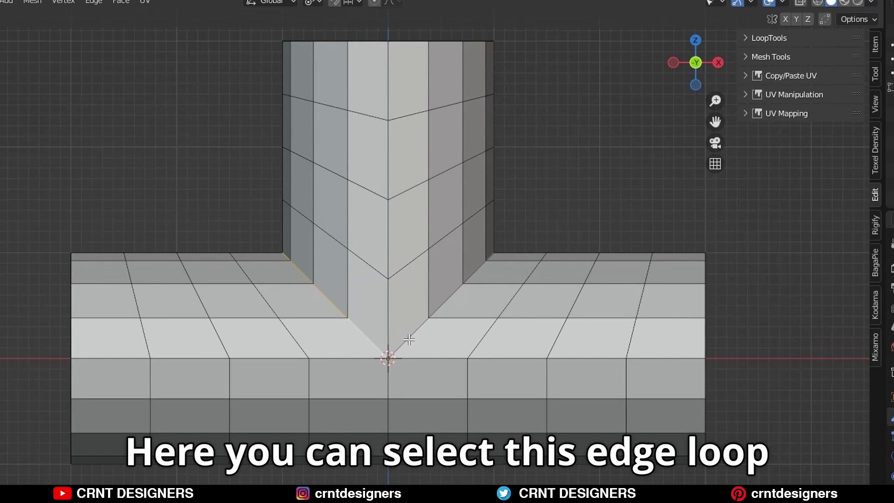
# Bevel the edge loop where the vertical arm meets the horizontal pipe.
pyautogui.keyDown('alt'); pyautogui.click(410, 343); pyautogui.keyUp('alt')
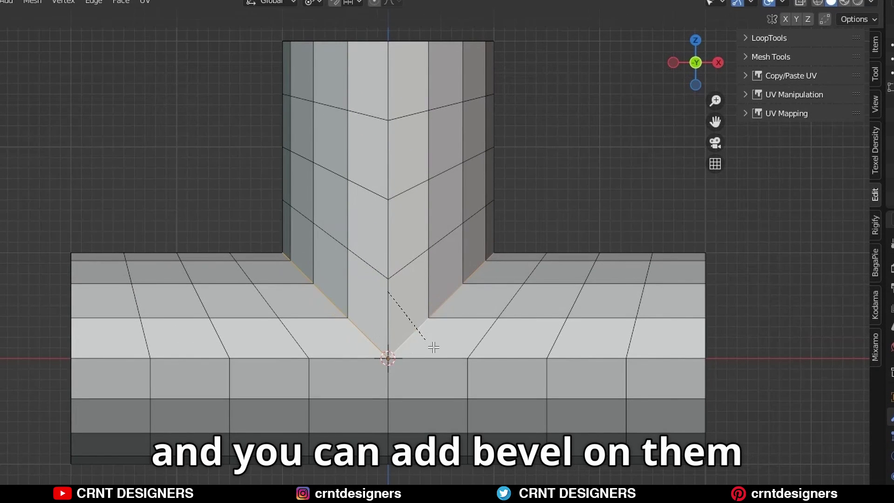
pyautogui.click(415, 336)
pyautogui.click(550, 197)
# Give the T-joint a level 2 subdivision and smooth shading, and inspect the surface around the junction without overlays.
pyautogui.press('Tab')
pyautogui.click(468, 245)
pyautogui.hotkey('ctrl', '2')
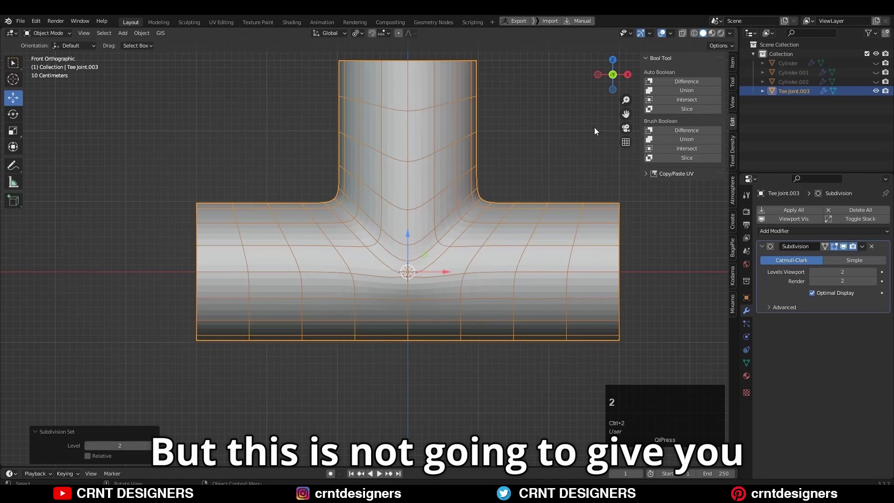
pyautogui.click(594, 130)
pyautogui.moveTo(594, 131); pyautogui.dragTo(417, 194, button='middle')
pyautogui.rightClick(412, 191)
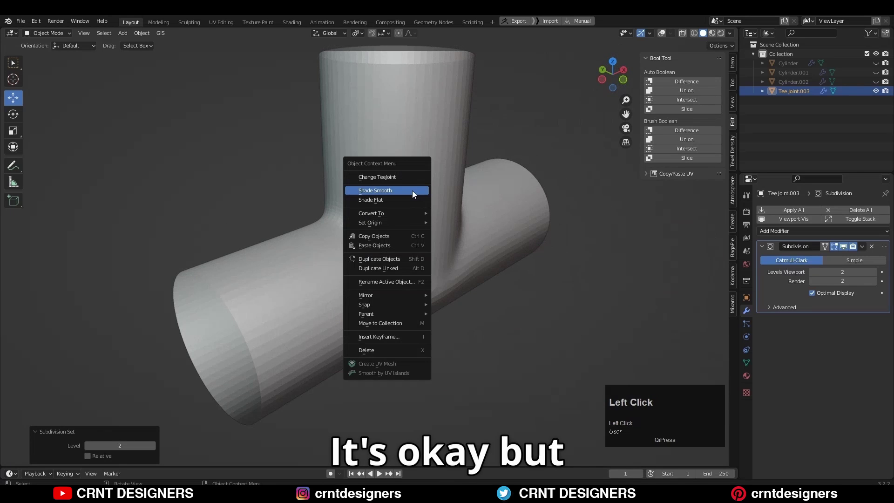
pyautogui.click(408, 191)
pyautogui.moveTo(519, 155); pyautogui.dragTo(539, 154, button='middle')
pyautogui.moveTo(450, 234); pyautogui.dragTo(454, 292, button='middle')
pyautogui.click(626, 83)
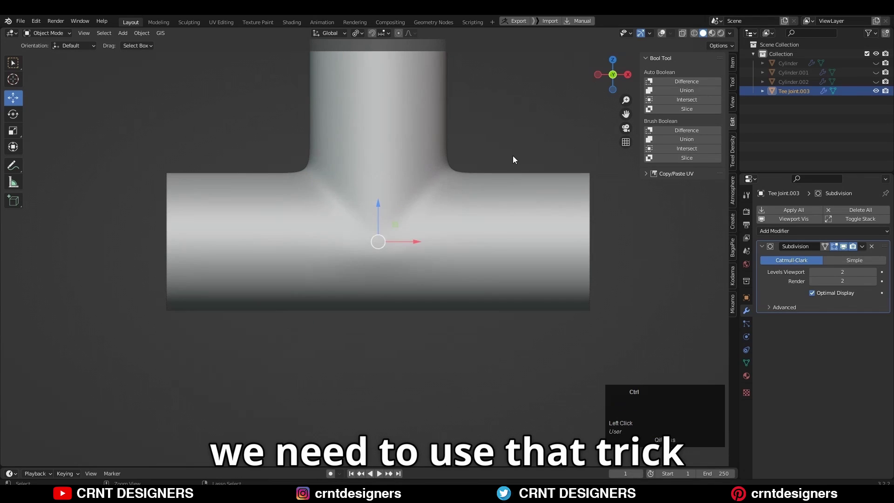
# Undo the smooth shading, subdivision and junction bevel, and show the overlays again.
pyautogui.hotkey('ctrl', 'z')
pyautogui.hotkey('ctrl', 'z')
pyautogui.hotkey('ctrl', 'z')
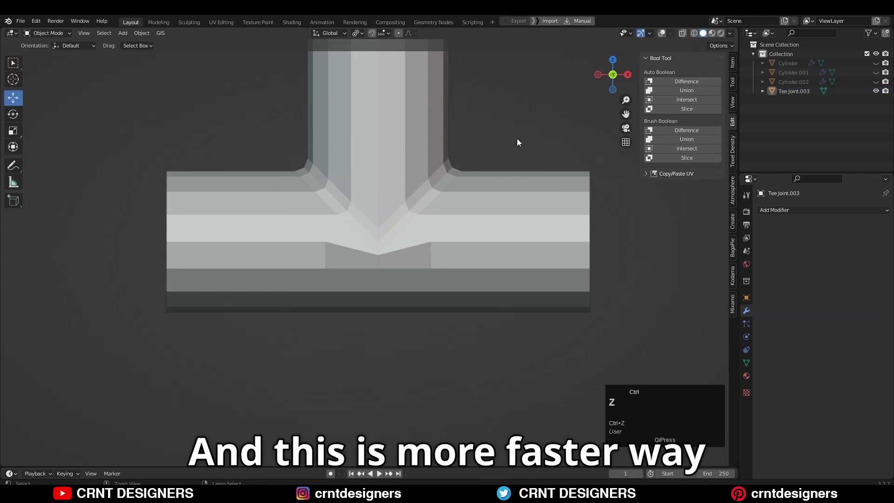
pyautogui.click(661, 32)
# Knife a shallower V between the two lowest arm corners above the front centre vertex, replacing the original V edges there.
pyautogui.click(13, 284)
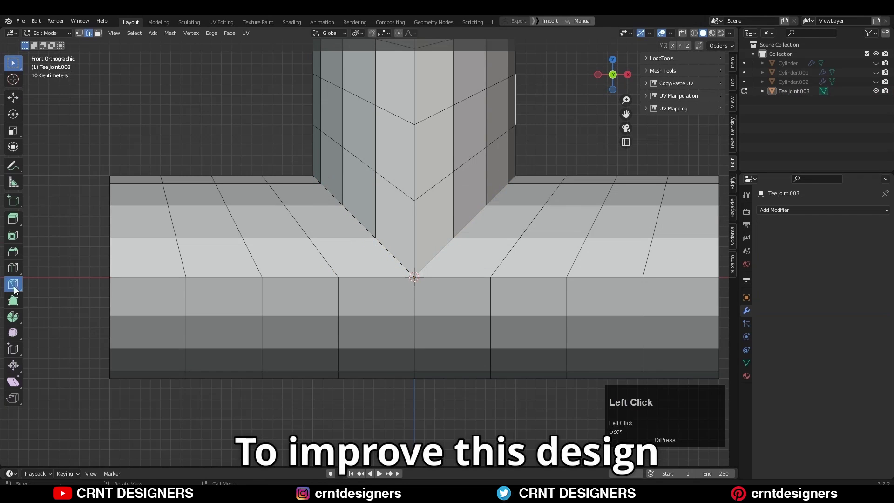
pyautogui.click(375, 237)
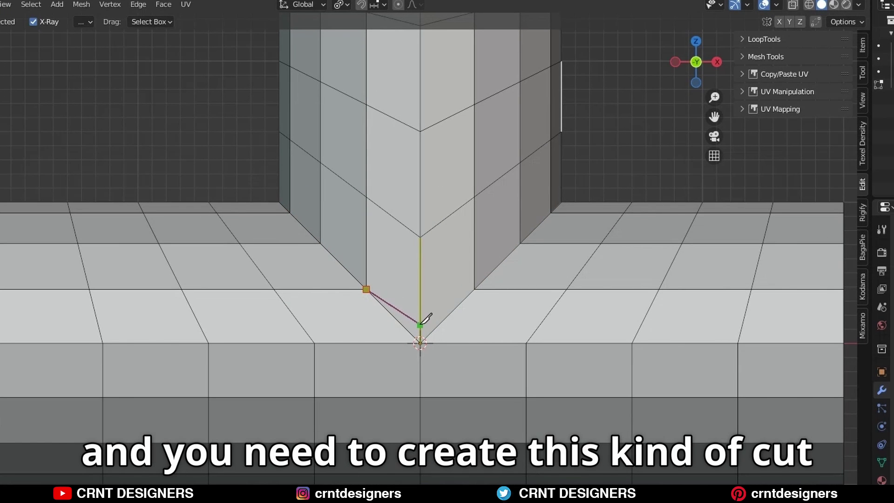
pyautogui.press('Return')
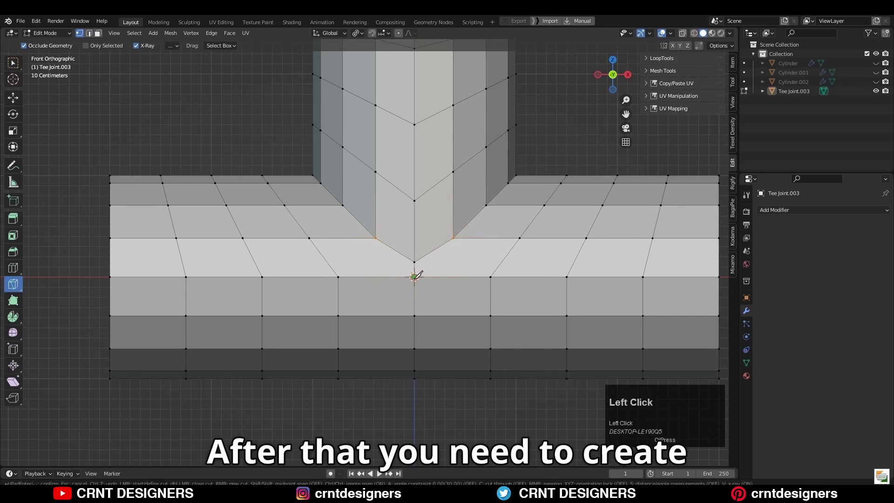
# Knife a cut-through loop from the front centre vertex across the horizontal pipe's faces, running around one side of the junction.
pyautogui.click(420, 343)
pyautogui.press('c')
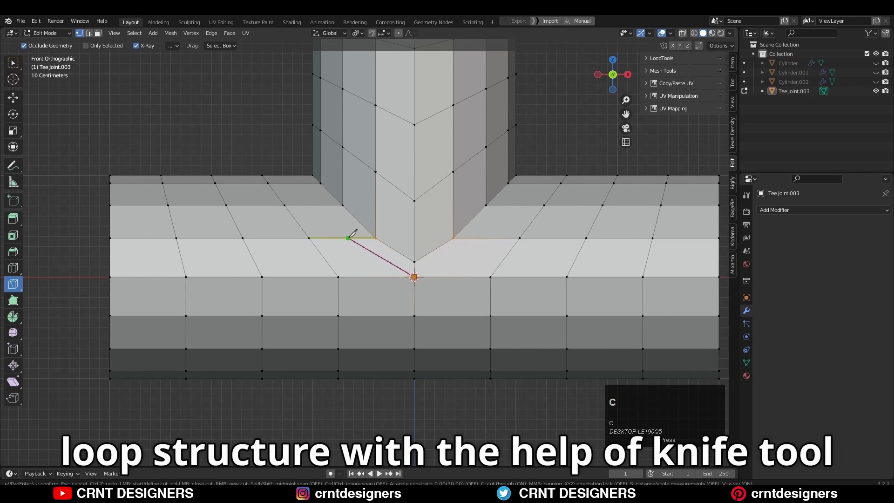
pyautogui.moveTo(272, 146); pyautogui.dragTo(419, 232, button='middle')
# Select the whole mesh and symmetrize it so the cut loop is mirrored to the other side.
pyautogui.press('a')
pyautogui.scroll(-3, 355, 138)
pyautogui.moveTo(355, 138); pyautogui.dragTo(512, 231, button='middle')
pyautogui.click(168, 36)
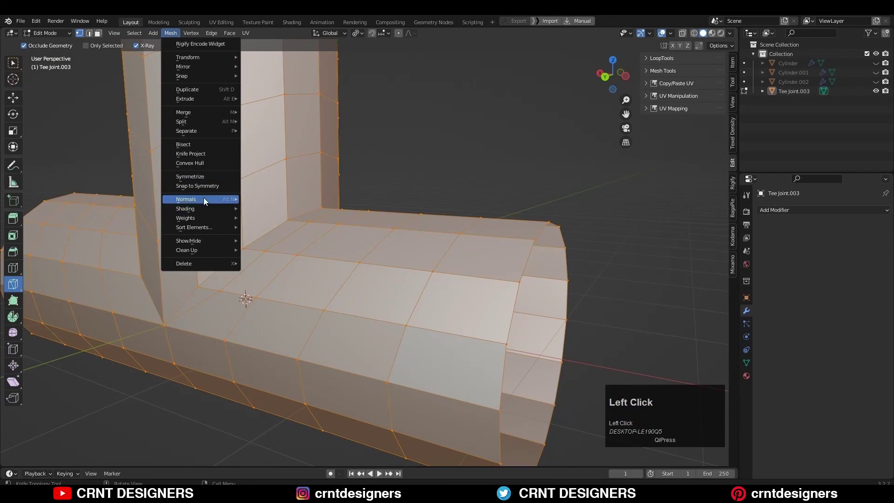
pyautogui.click(202, 199)
pyautogui.moveTo(193, 205); pyautogui.dragTo(383, 261, button='middle')
pyautogui.click(170, 33)
pyautogui.click(219, 175)
# Add a loop cut around the vertical arm just above the junction.
pyautogui.press('w')
pyautogui.press('3')
pyautogui.keyDown('alt'); pyautogui.click(366, 242); pyautogui.keyUp('alt')
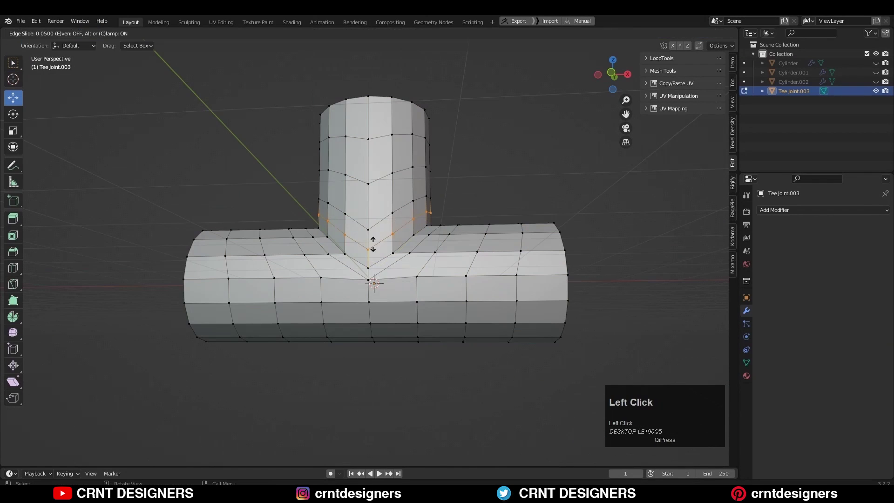
pyautogui.click(373, 244)
# Add a level 2 subdivision modifier to the T-joint, hide the overlays and shade the object smooth.
pyautogui.moveTo(453, 206); pyautogui.dragTo(465, 205, button='middle')
pyautogui.press('Tab')
pyautogui.hotkey('ctrl', '2')
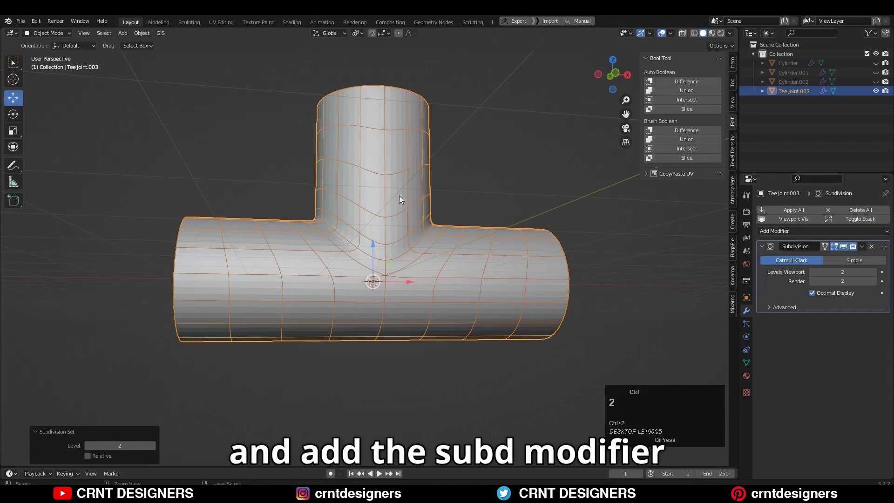
pyautogui.hotkey('alt', 'a')
pyautogui.hotkey('shift', 'alt', 'z')
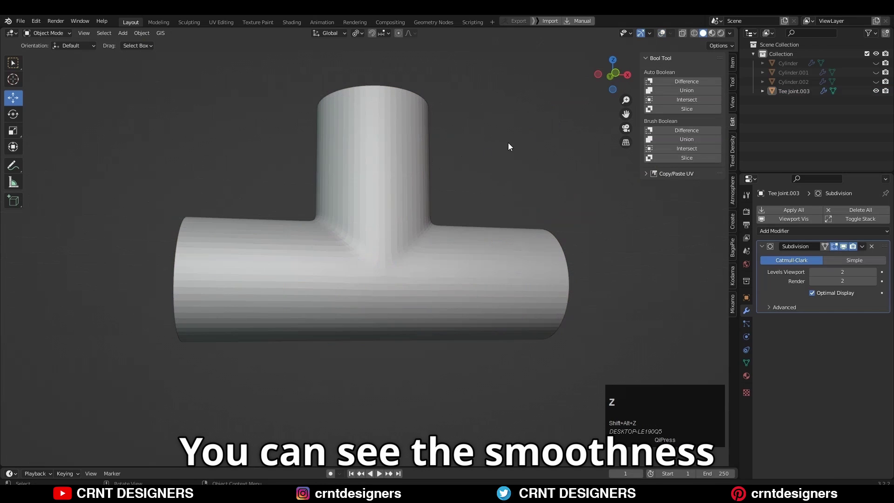
pyautogui.rightClick(432, 164)
pyautogui.click(432, 161)
# Examine the smoothed T-joint from several angles, with and without the wireframe overlay.
pyautogui.moveTo(468, 168)
pyautogui.mouseDown(button='middle')
pyautogui.moveTo(459, 228)
pyautogui.moveTo(489, 233)
pyautogui.moveTo(652, 213)
pyautogui.moveTo(670, 179)
pyautogui.moveTo(419, 197)
pyautogui.moveTo(417, 145)
pyautogui.moveTo(471, 198)
pyautogui.moveTo(501, 248)
pyautogui.moveTo(493, 295)
pyautogui.moveTo(415, 194)
pyautogui.moveTo(435, 255)
pyautogui.mouseUp(button='middle')
pyautogui.scroll(-4, 443, 207)
pyautogui.hotkey('shift', 'alt', 'z')
pyautogui.moveTo(434, 212); pyautogui.dragTo(473, 203, button='middle')
pyautogui.scroll(1, 464, 230)
pyautogui.scroll(2, 465, 232)
pyautogui.moveTo(469, 234); pyautogui.dragTo(463, 177, button='middle')
pyautogui.click(461, 178)
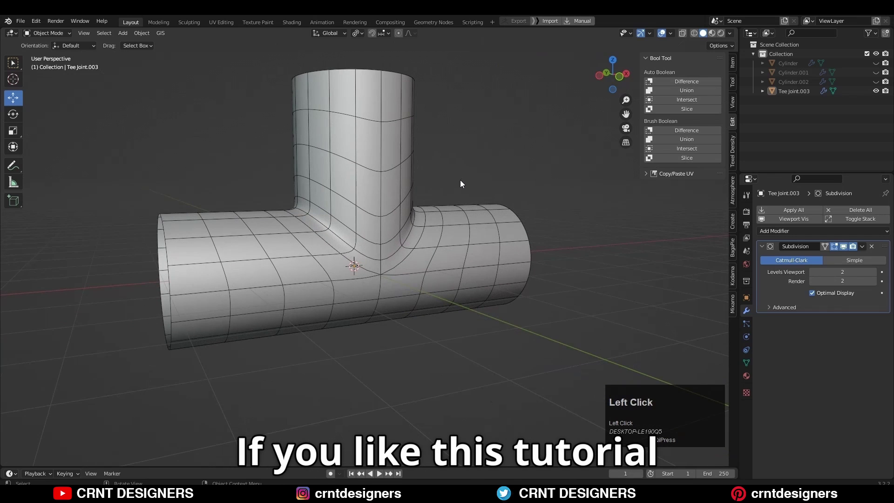
pyautogui.click(661, 32)
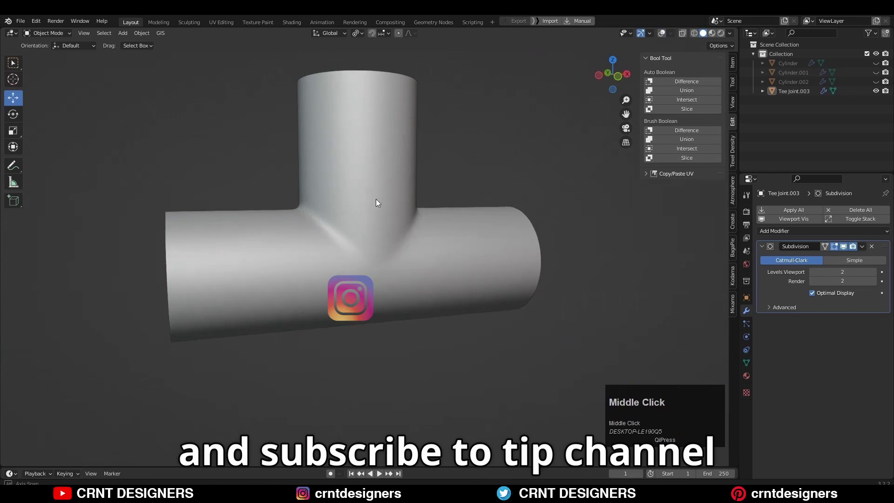